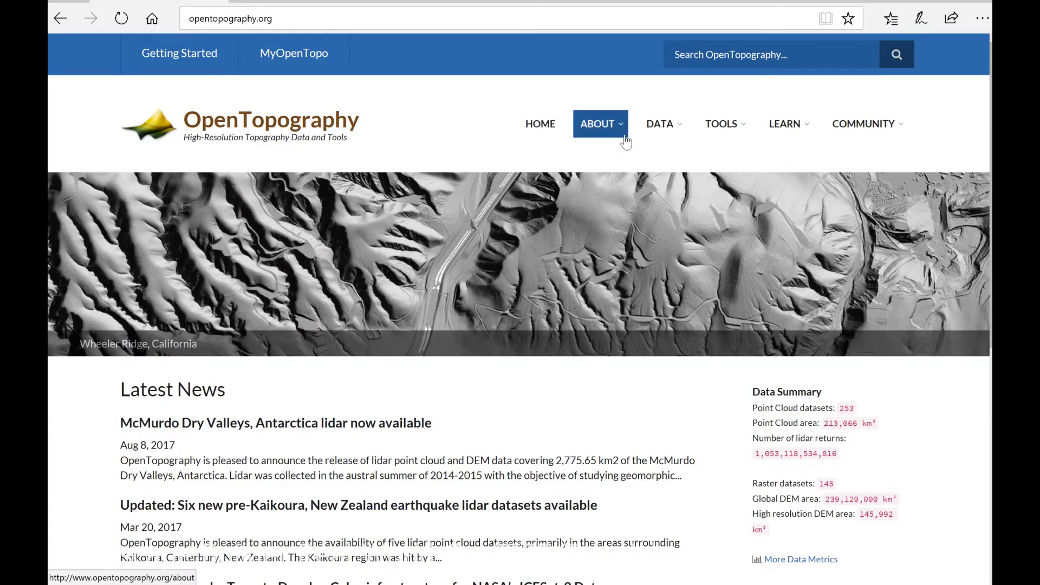
Step: Open the SRTM GL1 Global 30m dataset from OpenTopography's raster Global Data list
mouse_move(677, 131)
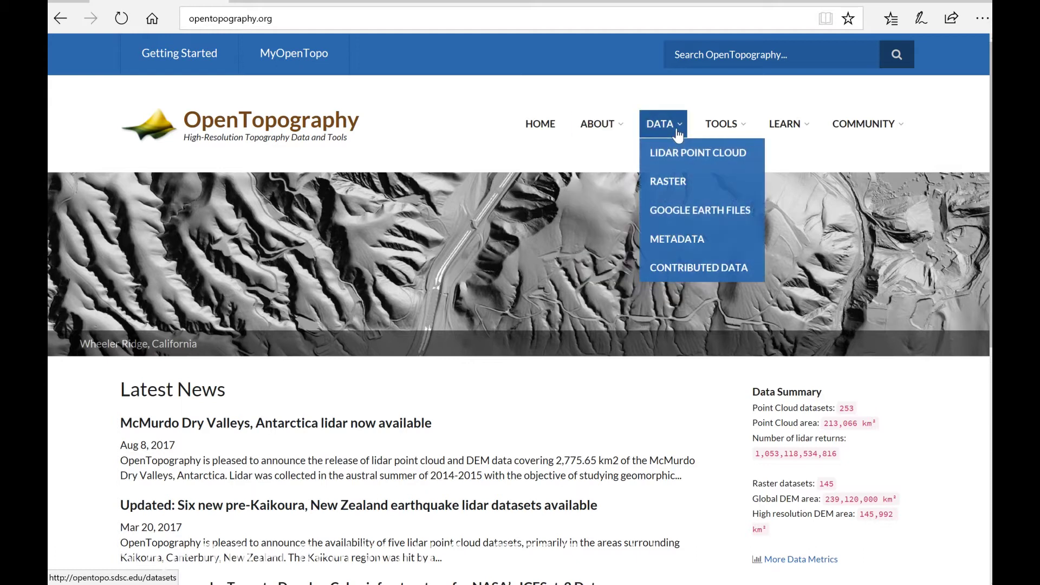
left_click(681, 182)
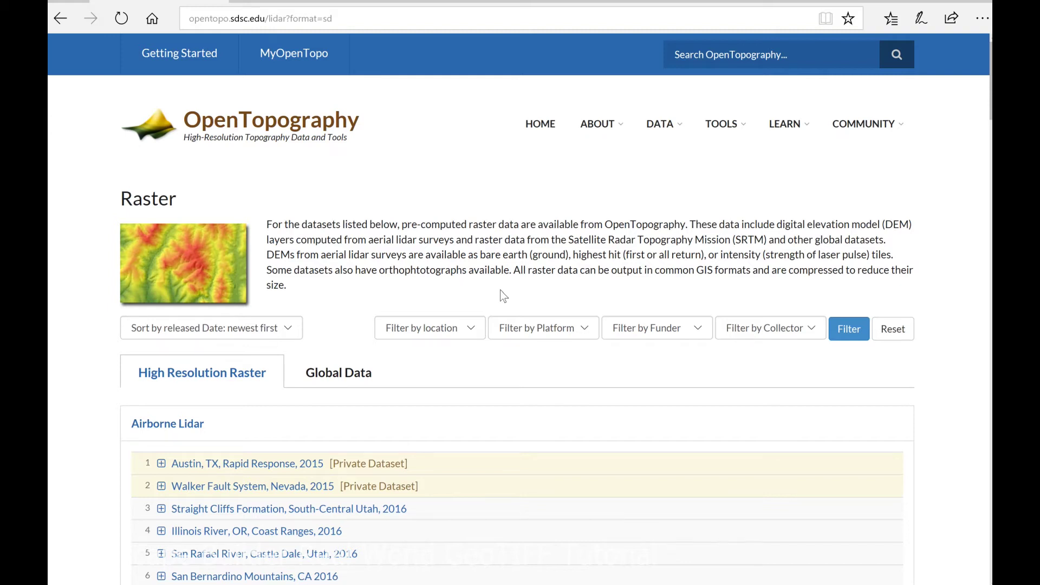
left_click(328, 374)
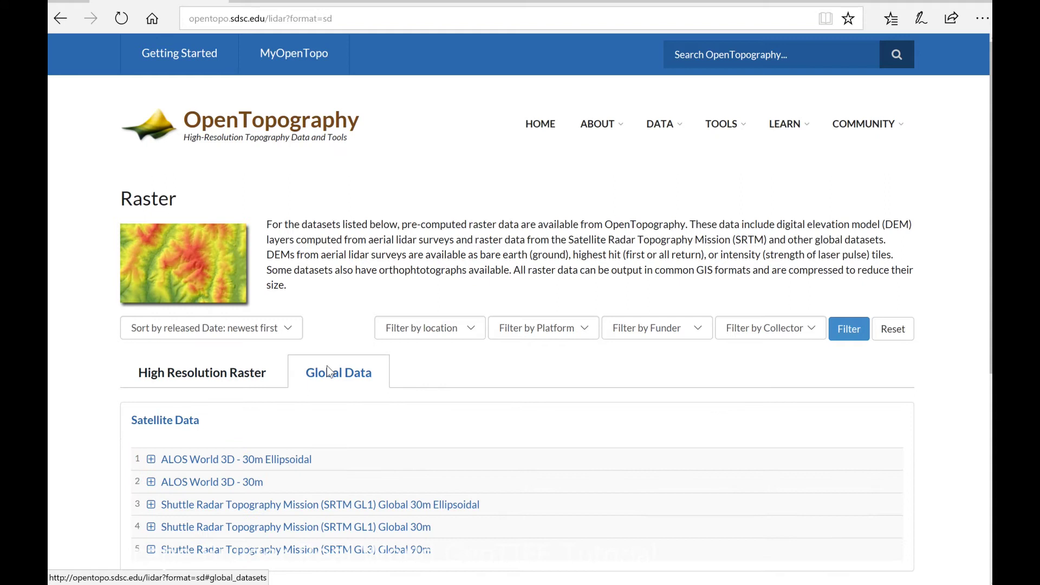
left_click(371, 527)
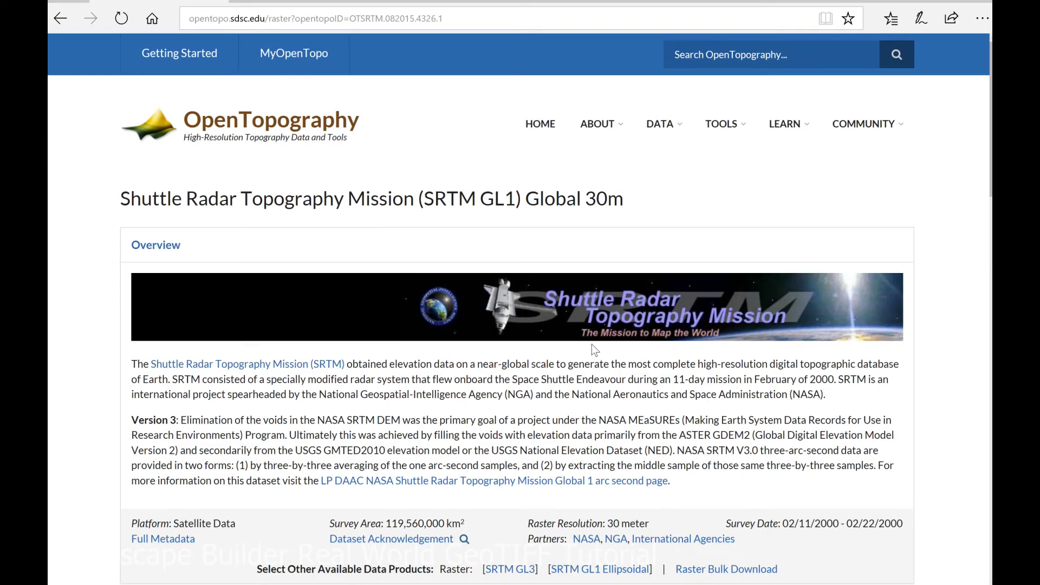
Step: Draw a rough download rectangle over Baja California and the southwestern US border
scroll(662, 326, "down", 7)
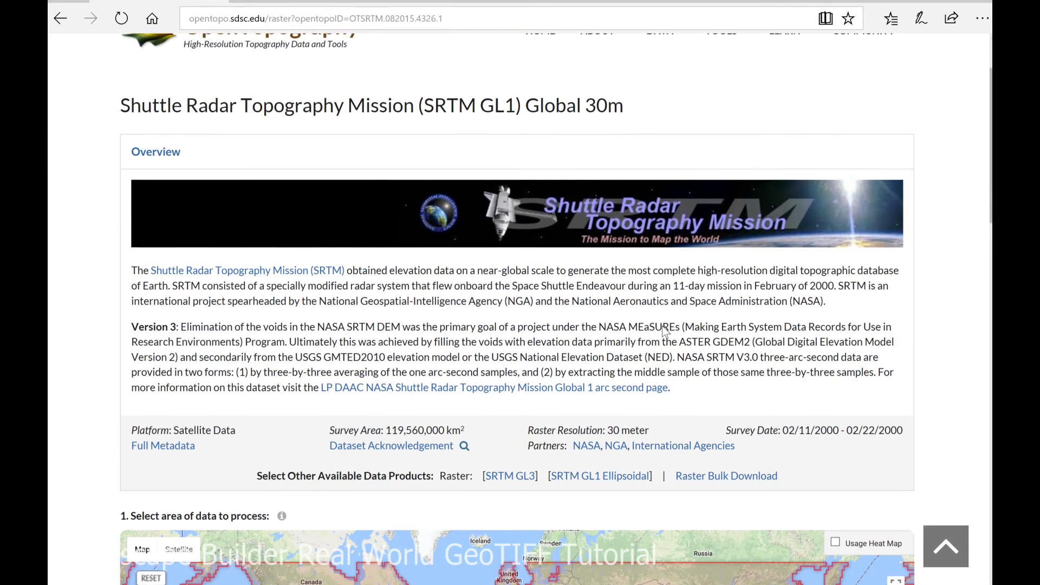
scroll(632, 309, "down", 1)
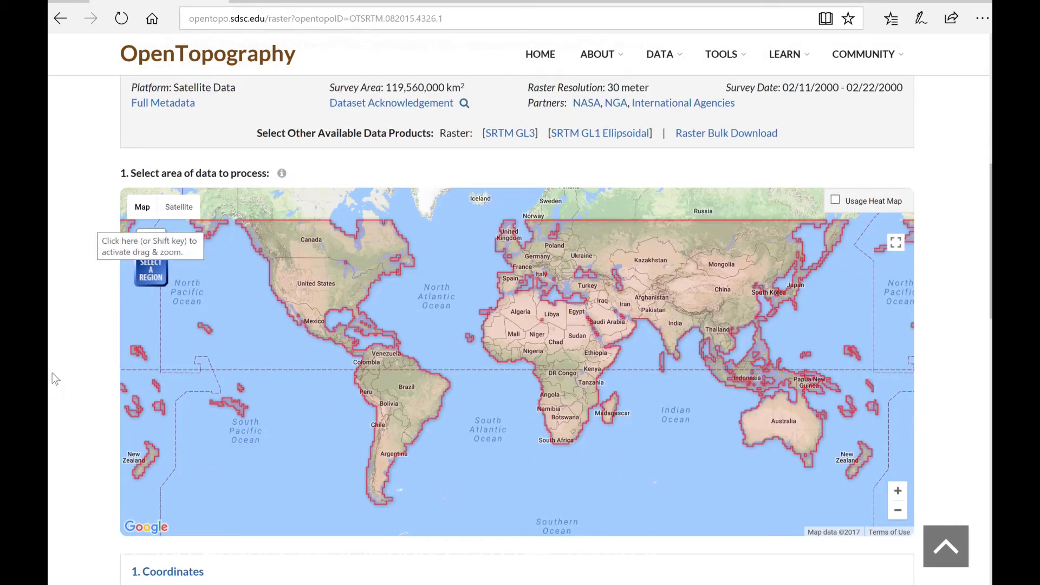
left_click(160, 277)
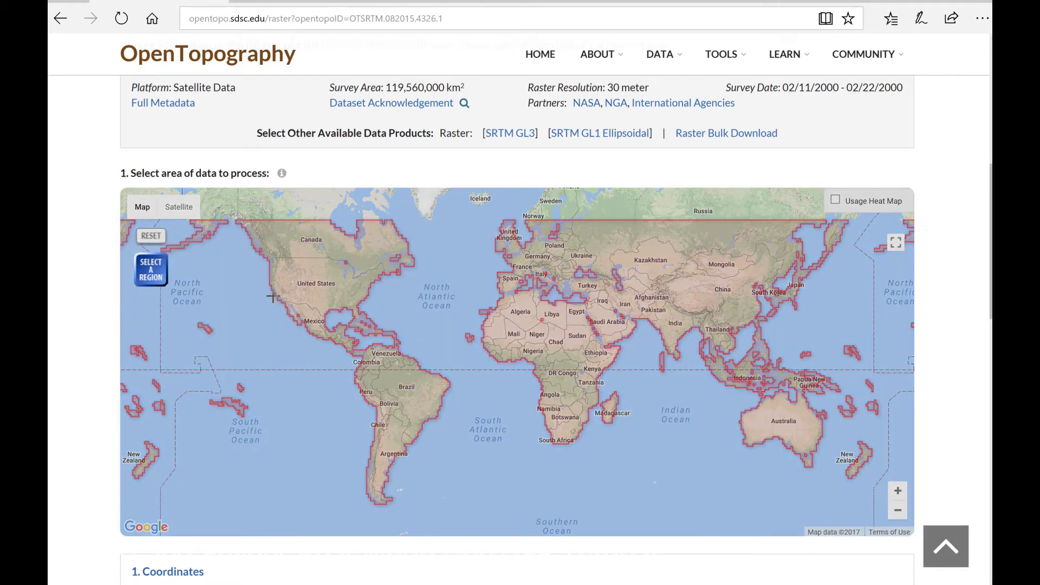
left_click_drag(275, 297, 321, 332)
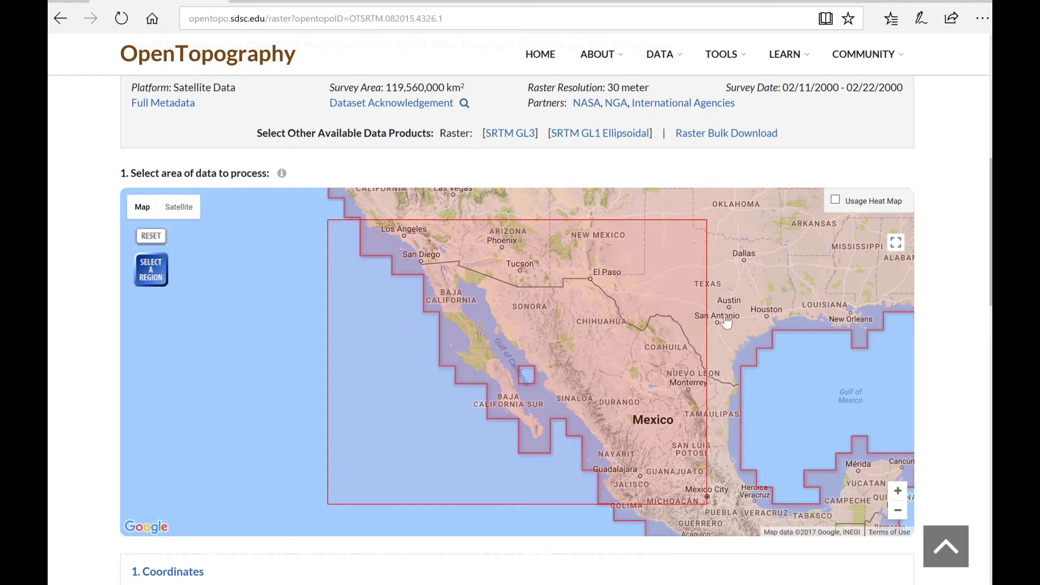
left_click(897, 512)
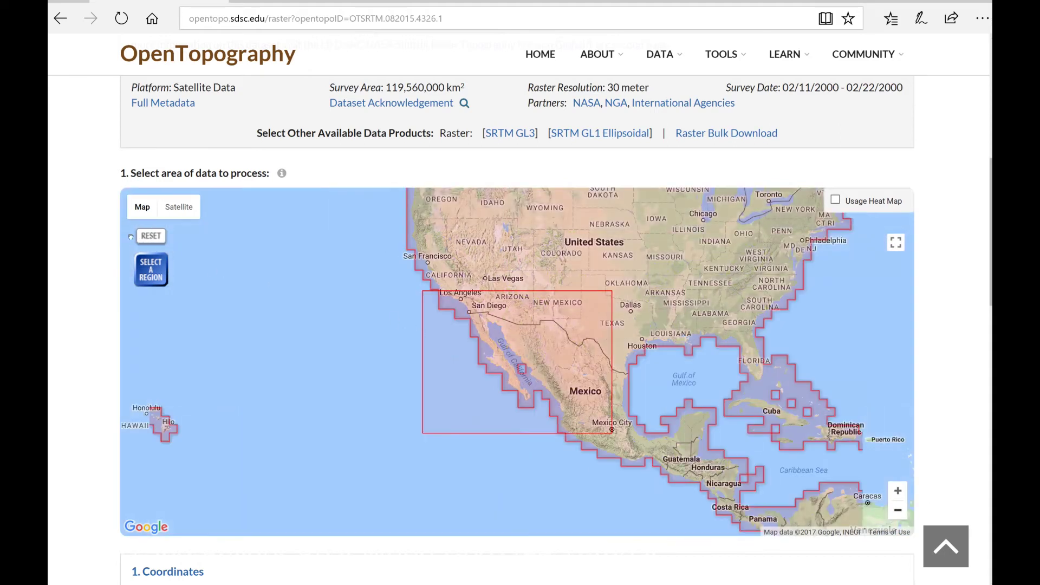
Step: Redraw the selection several times, ending with a tight box from Panamint Springs to Telescope Peak
left_click(150, 269)
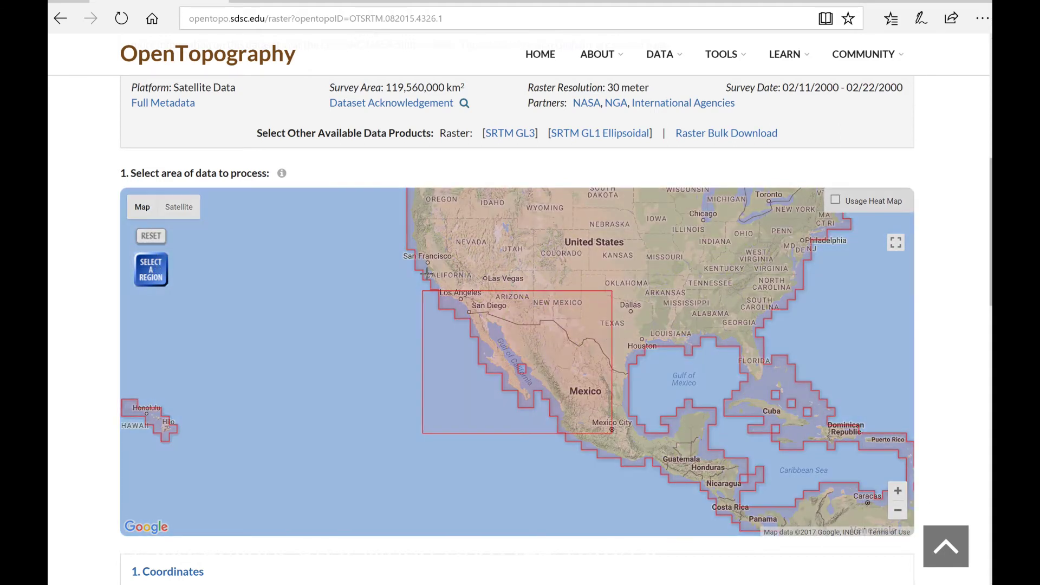
left_click_drag(426, 273, 520, 341)
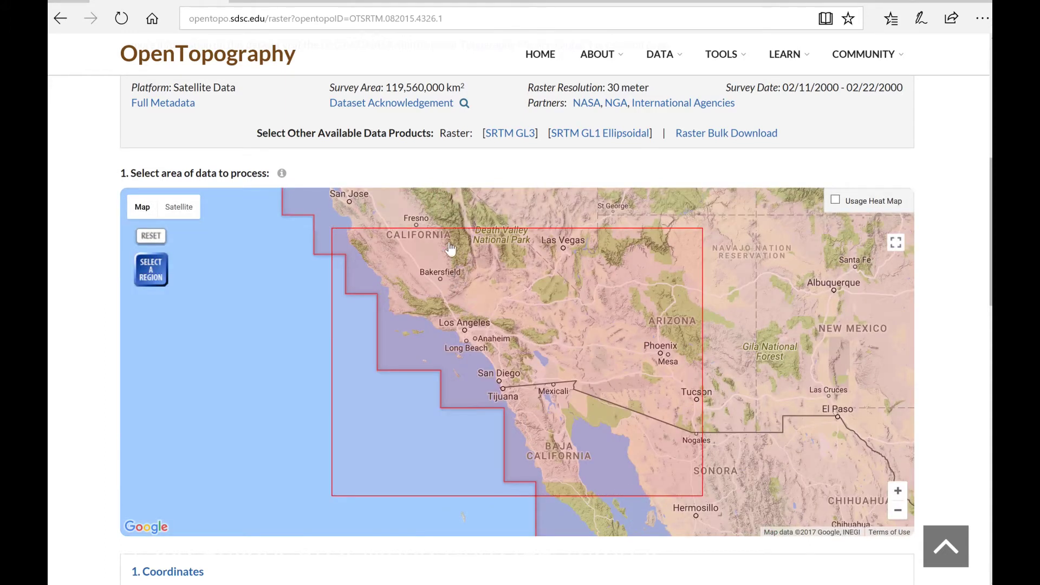
left_click(158, 269)
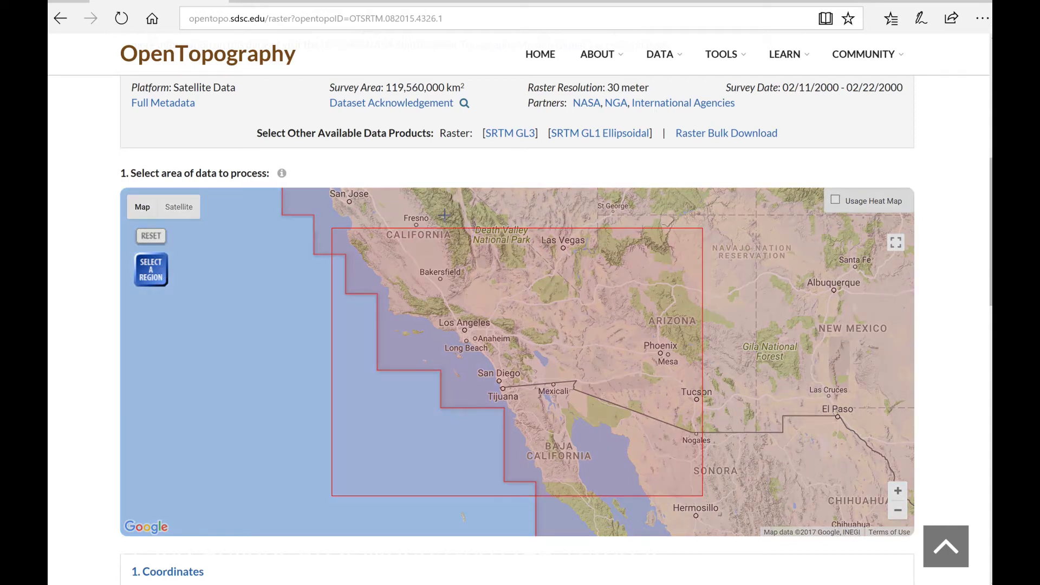
left_click_drag(444, 215, 518, 283)
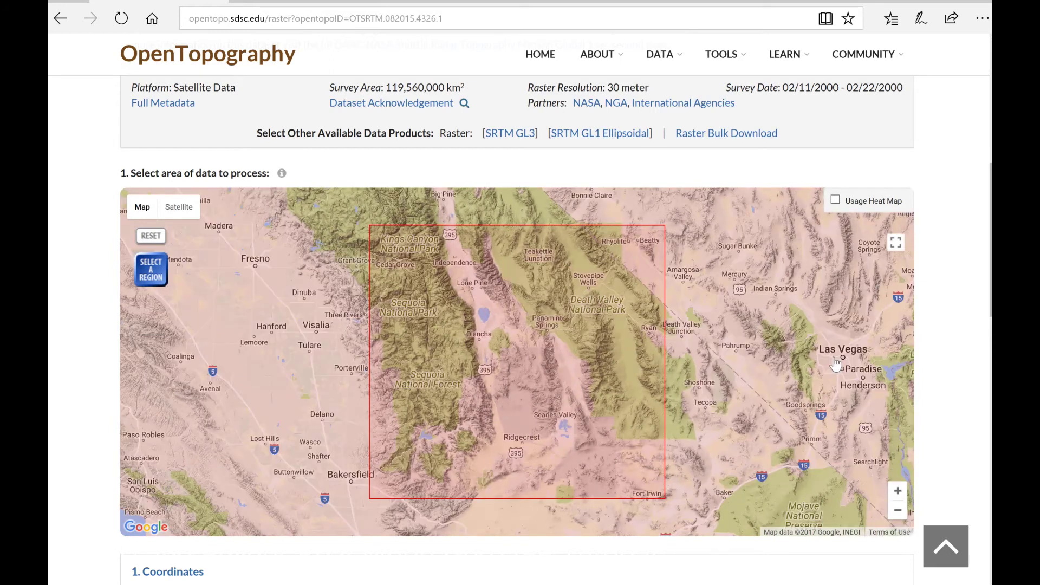
left_click(155, 271)
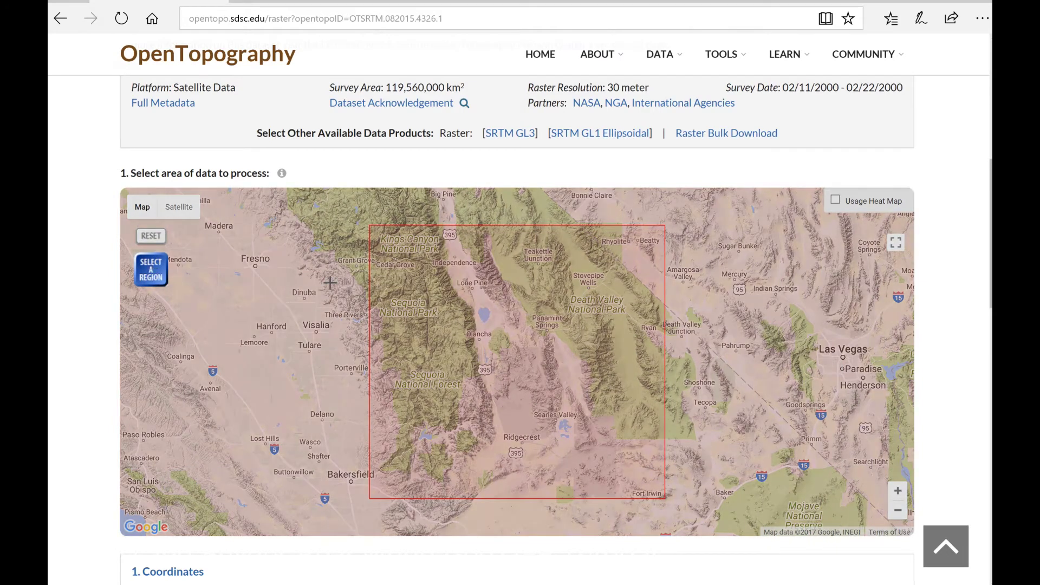
left_click_drag(515, 302, 528, 314)
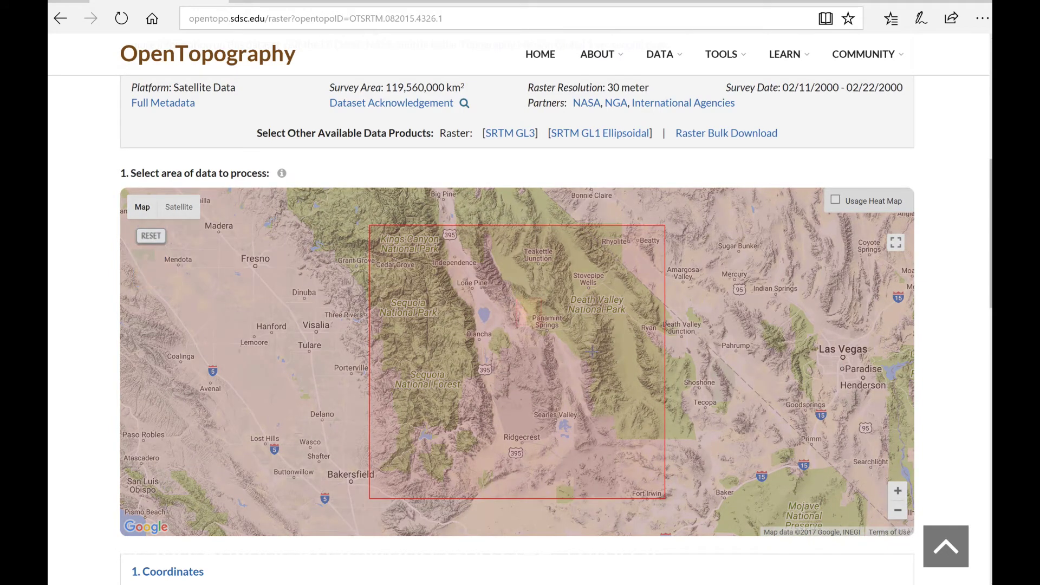
left_click_drag(592, 352, 605, 374)
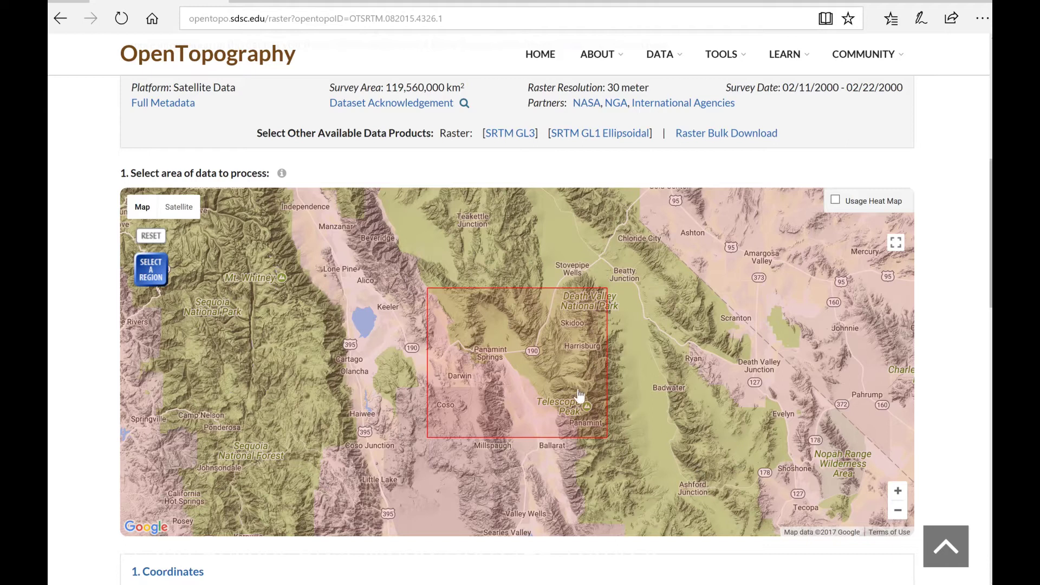
scroll(689, 407, "down", 8)
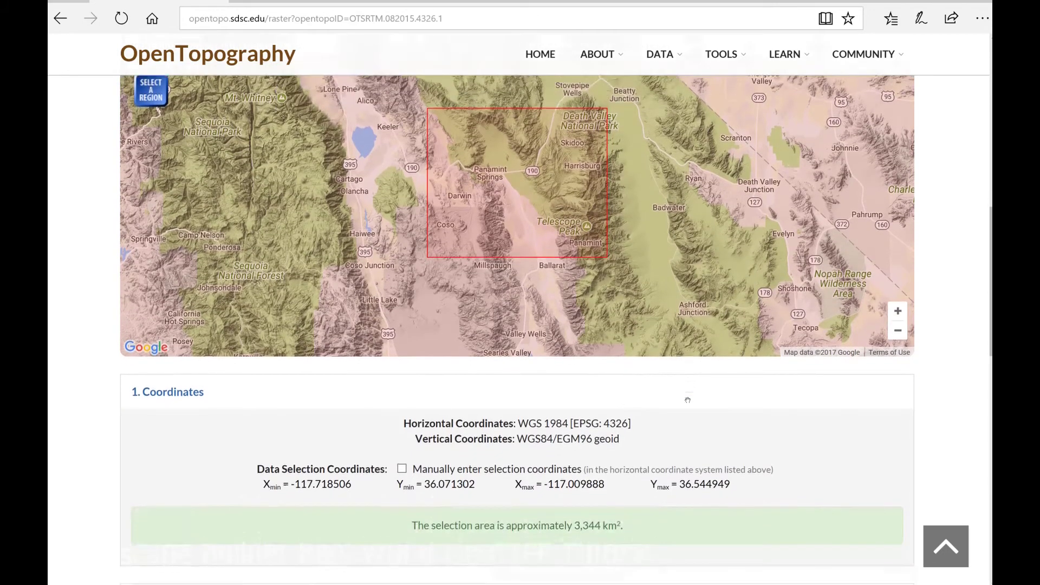
Step: Review the selection's coordinates and the GeoTiff output format further down the page
scroll(688, 399, "down", 5)
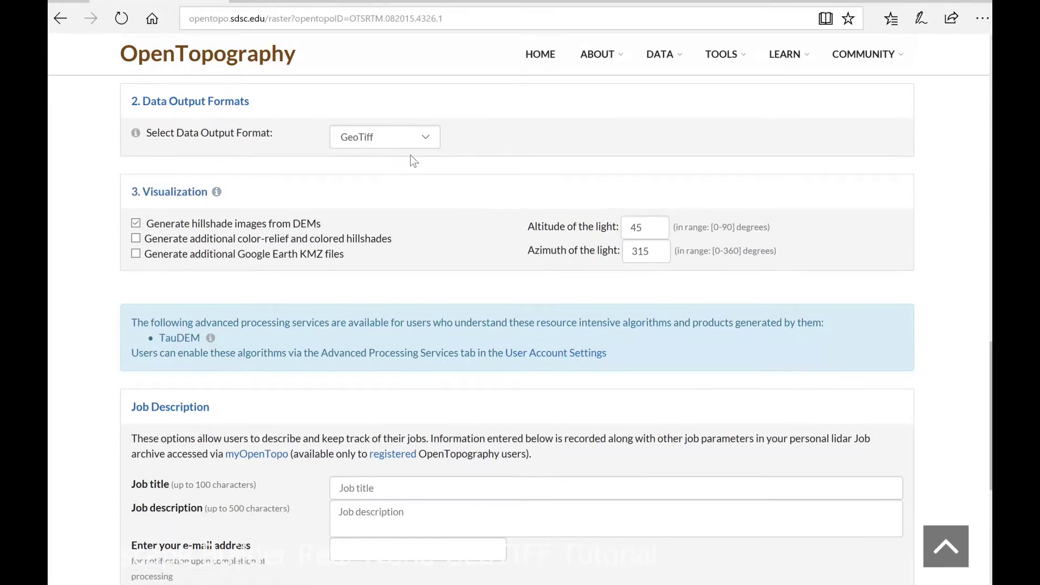
scroll(523, 377, "down", 2)
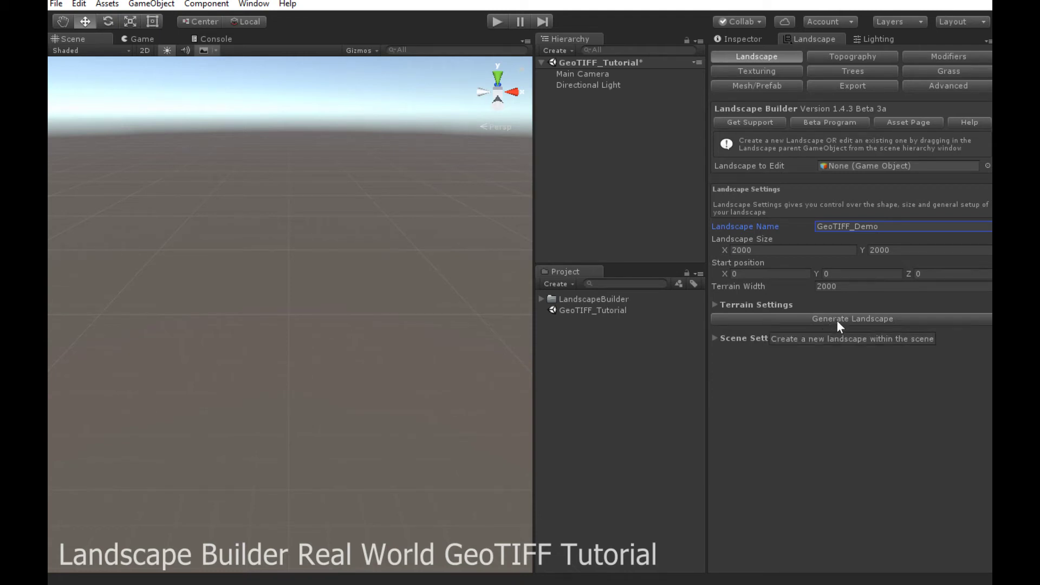
left_click(837, 320)
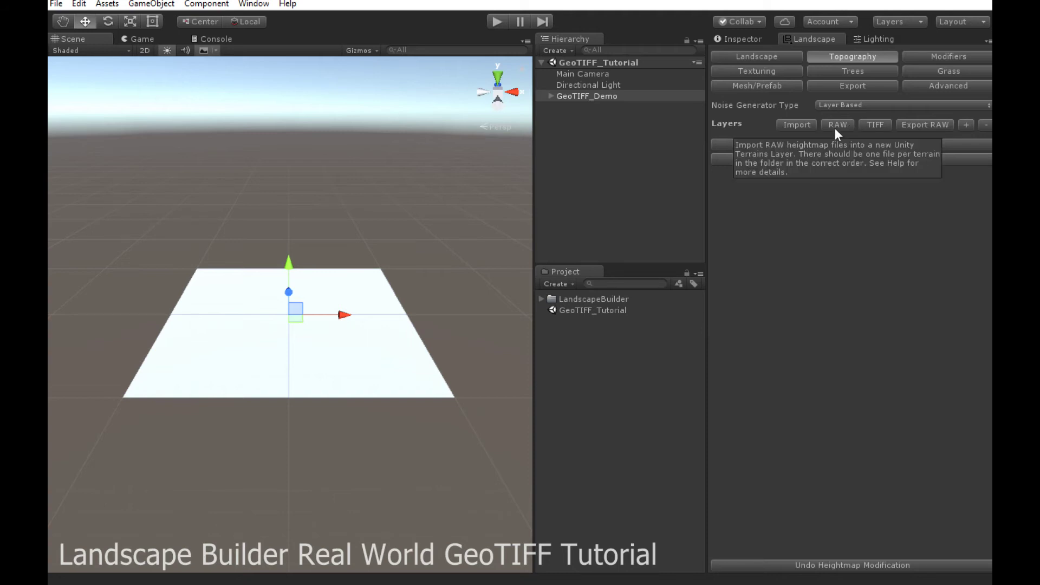
Step: Start a GeoTIFF heightmap layer import, bringing up the .tif file dialog on the Heightmaps folder
left_click(873, 125)
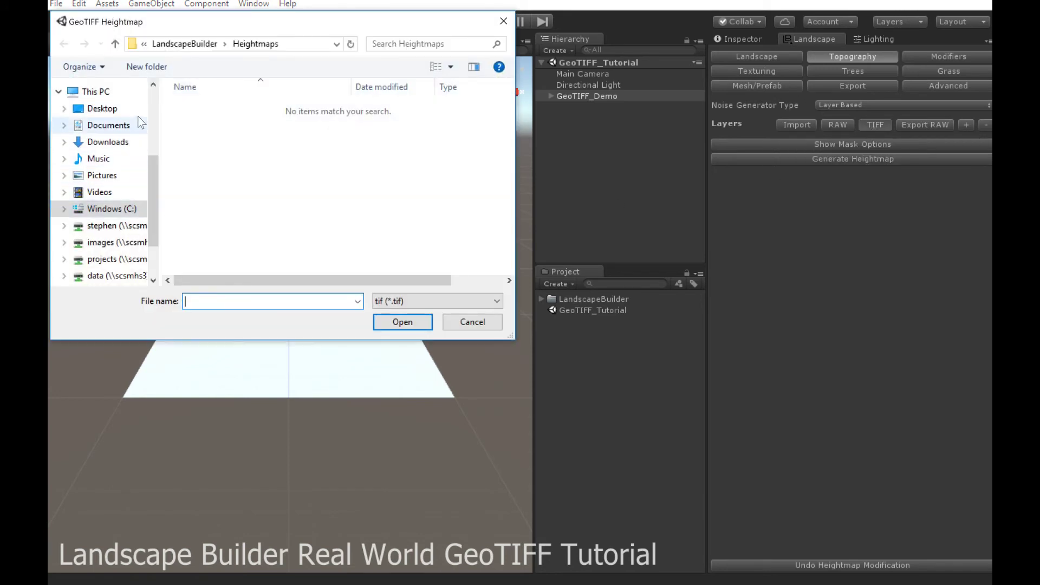
Step: Load deathvalley1_30m_srtm.tif from the LandscapeBuilder folder as Layer 1
scroll(150, 108, "up", 3)
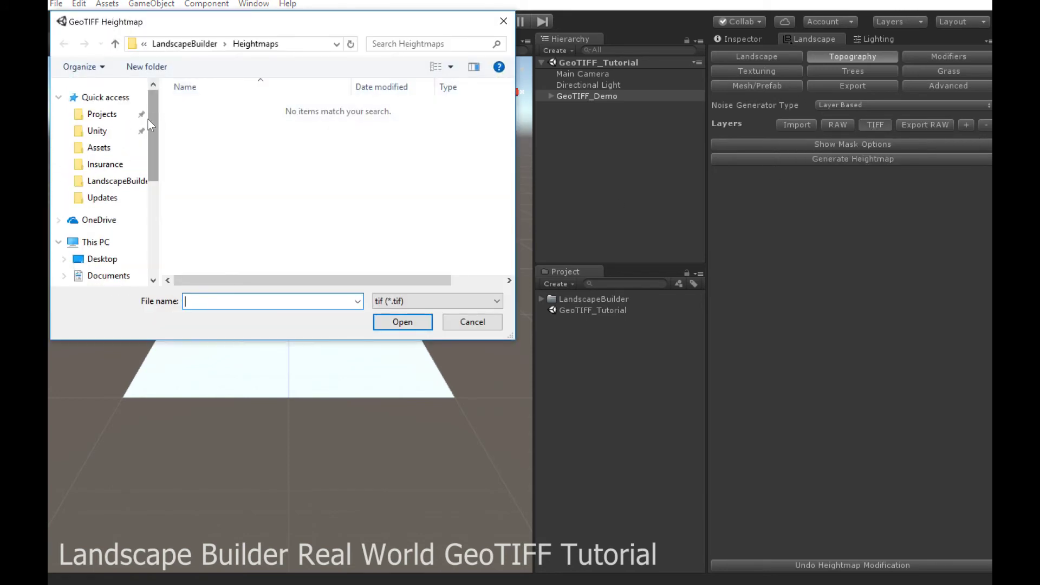
left_click(123, 181)
left_click(241, 122)
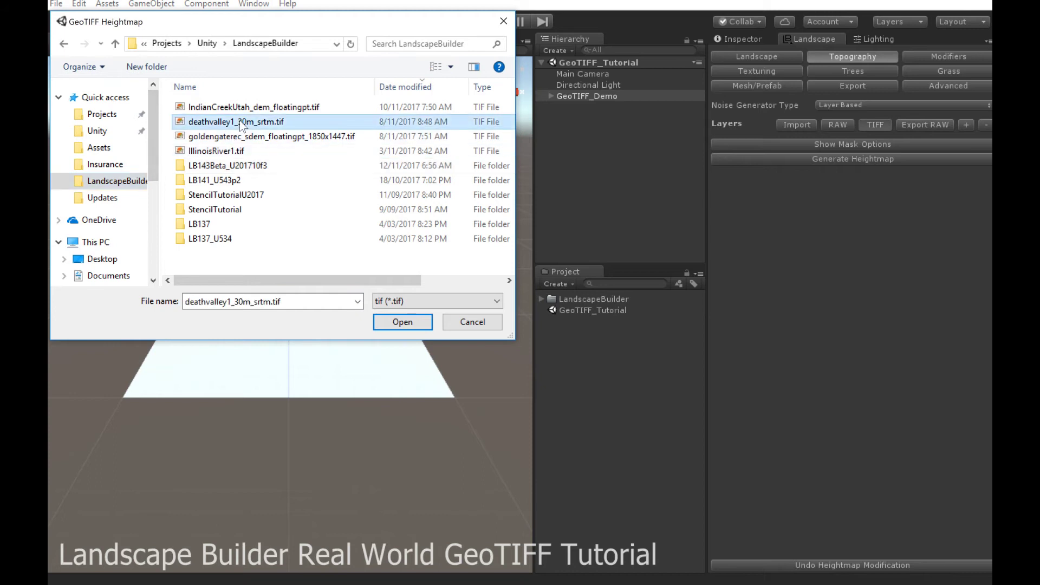
left_click(411, 321)
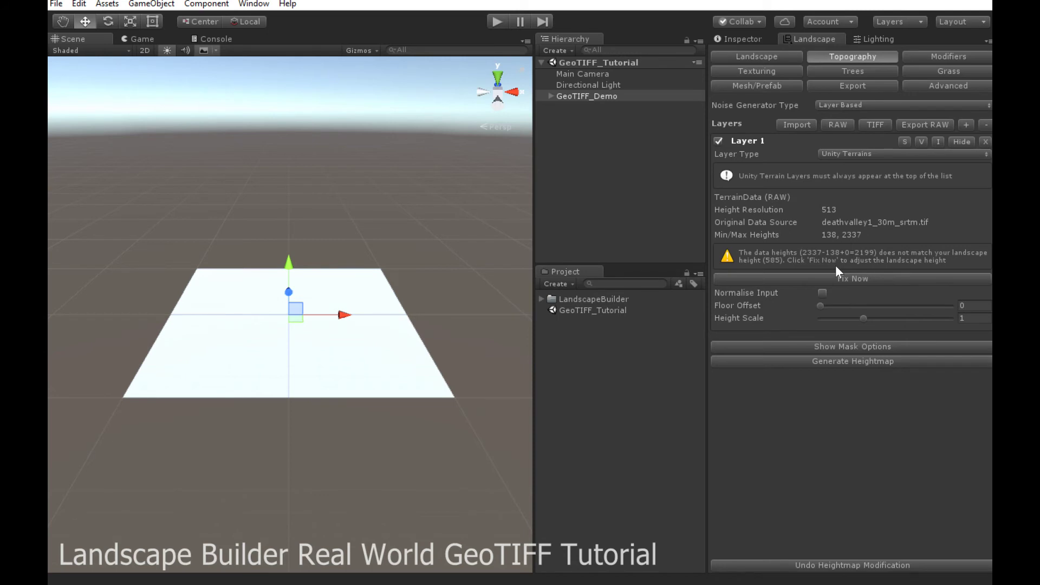
Step: Fix the landscape height to match the data and generate the Death Valley heightmap
left_click(862, 283)
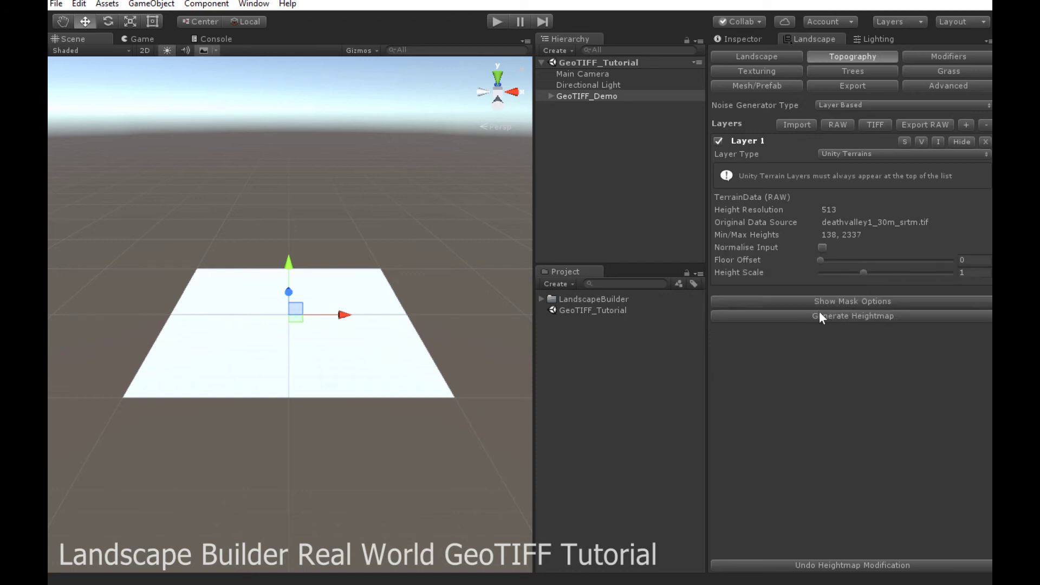
left_click(872, 317)
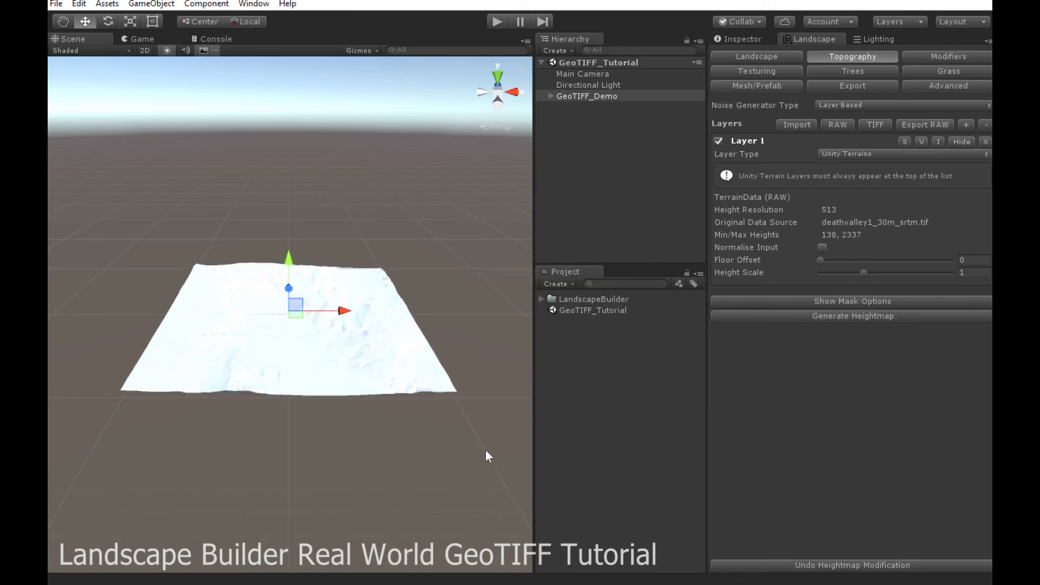
left_click(360, 446)
scroll(360, 446, "up", 3)
scroll(360, 445, "up", 4)
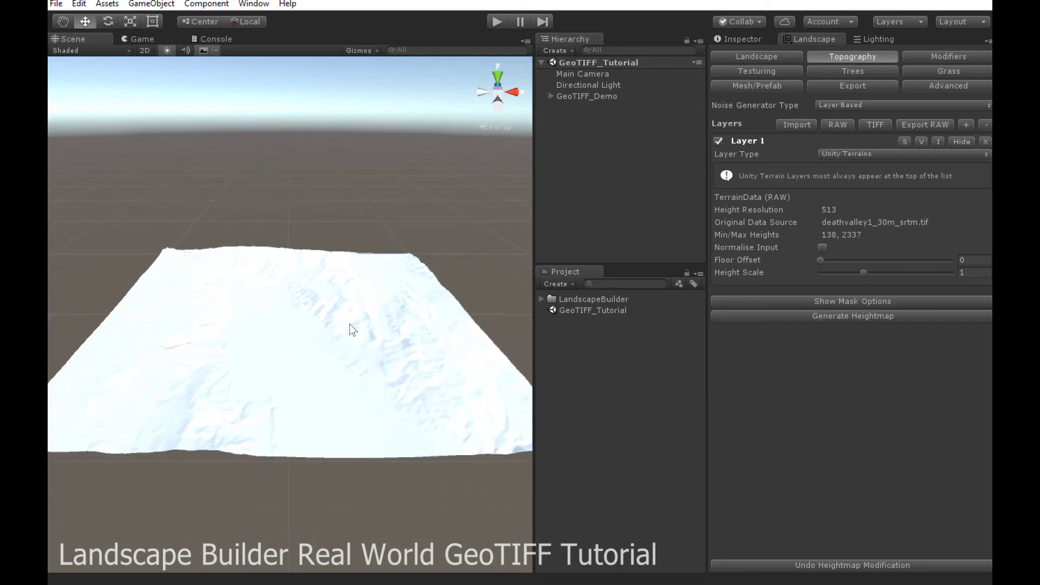
Step: Assign the Desert texturing preset's textures to the terrain
left_click(789, 72)
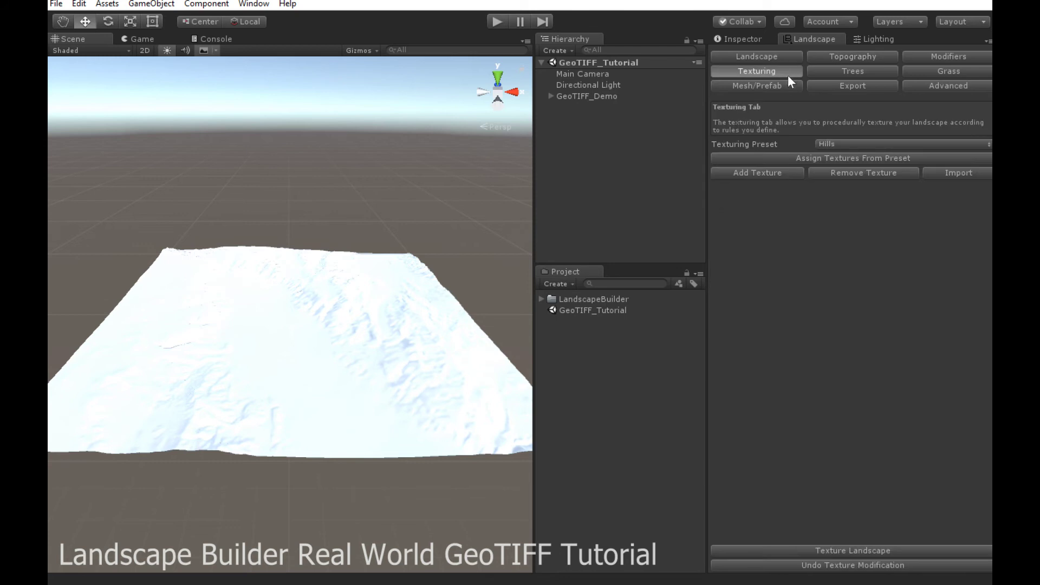
left_click(855, 143)
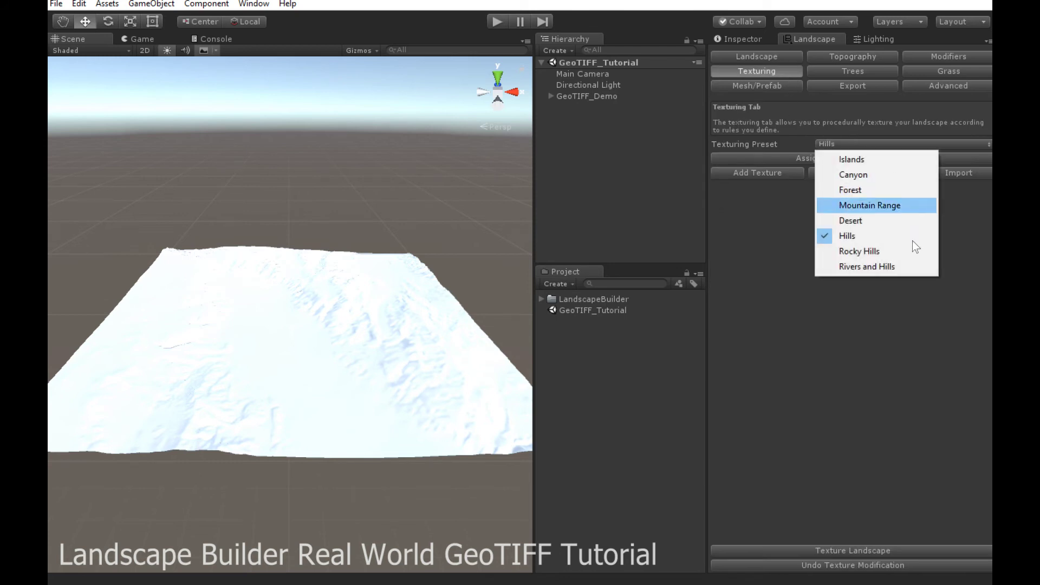
left_click(906, 220)
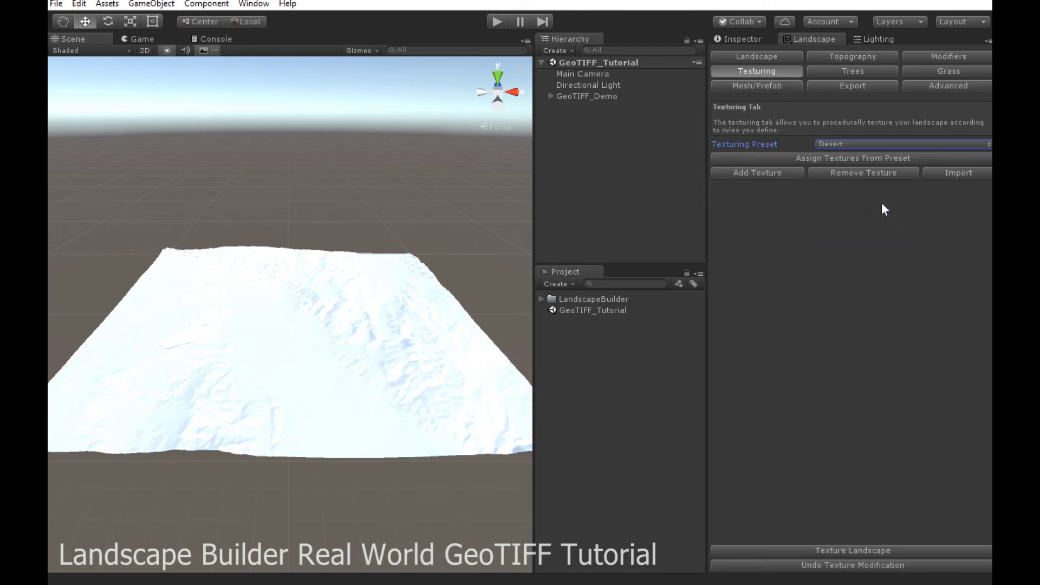
left_click(853, 158)
left_click(560, 319)
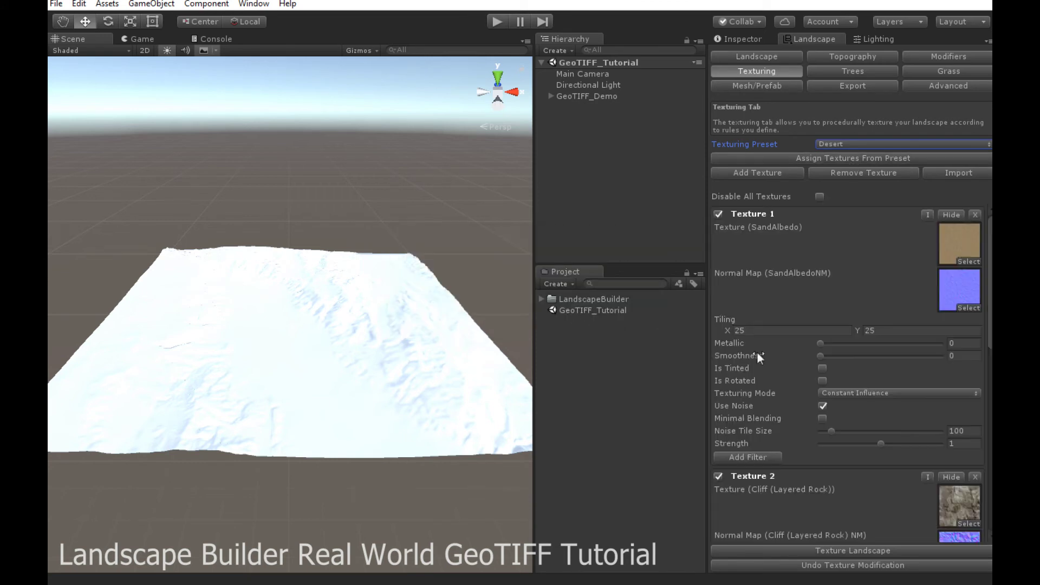
Step: Texture the landscape with the assigned sand and cliff textures
scroll(973, 387, "down", 5)
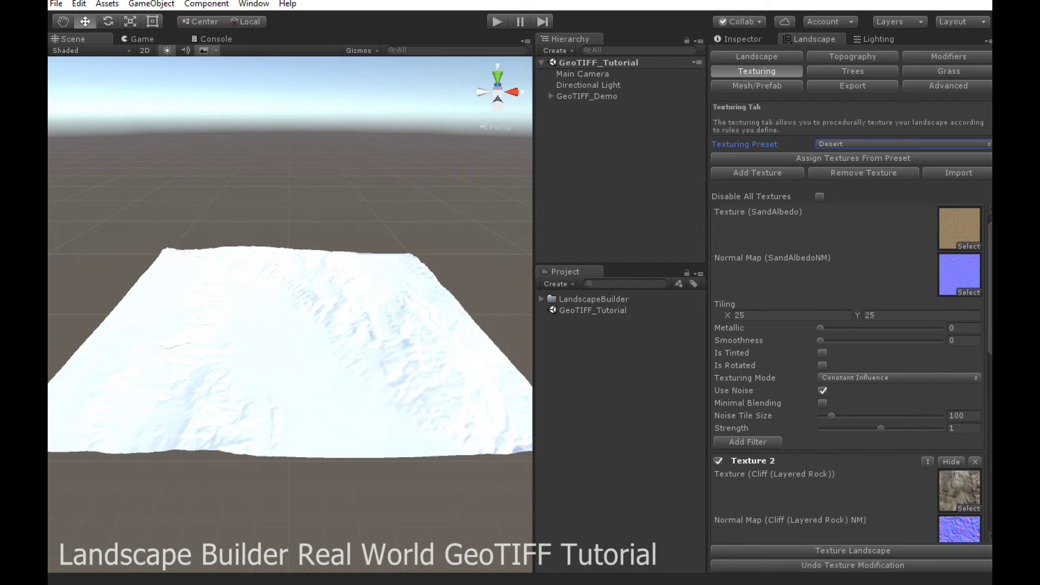
scroll(852, 374, "down", 1)
left_click(897, 548)
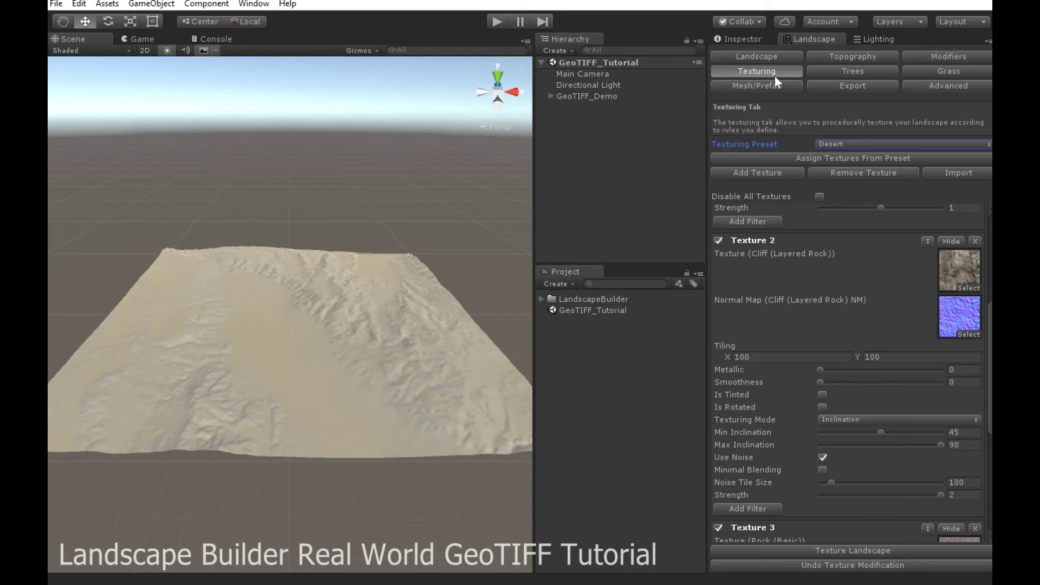
left_click(820, 59)
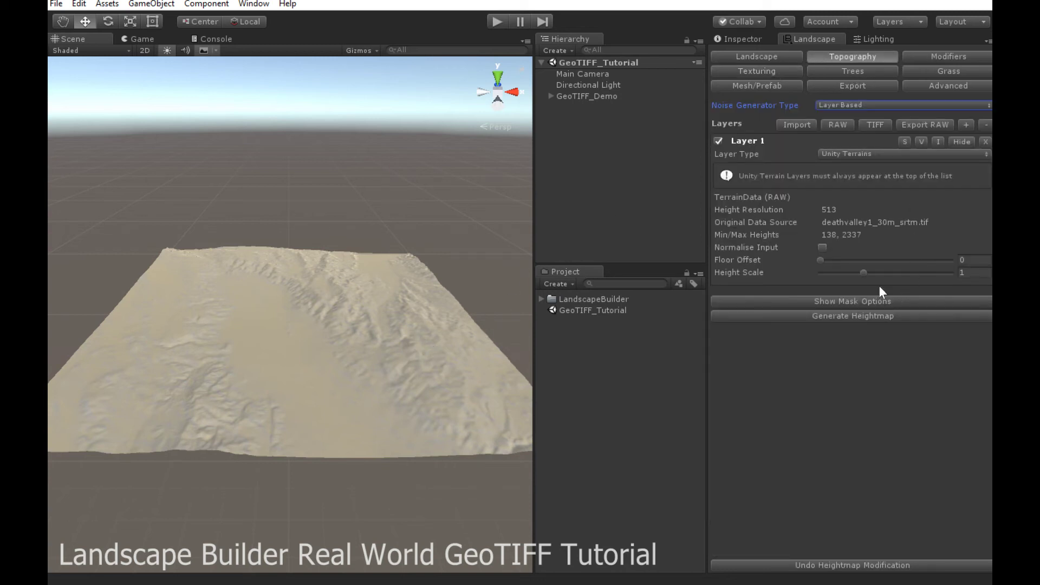
Step: Raise Layer 1's Height Scale to 1.47, then 1.99, regenerating the heightmap each time
left_click_drag(860, 272, 885, 272)
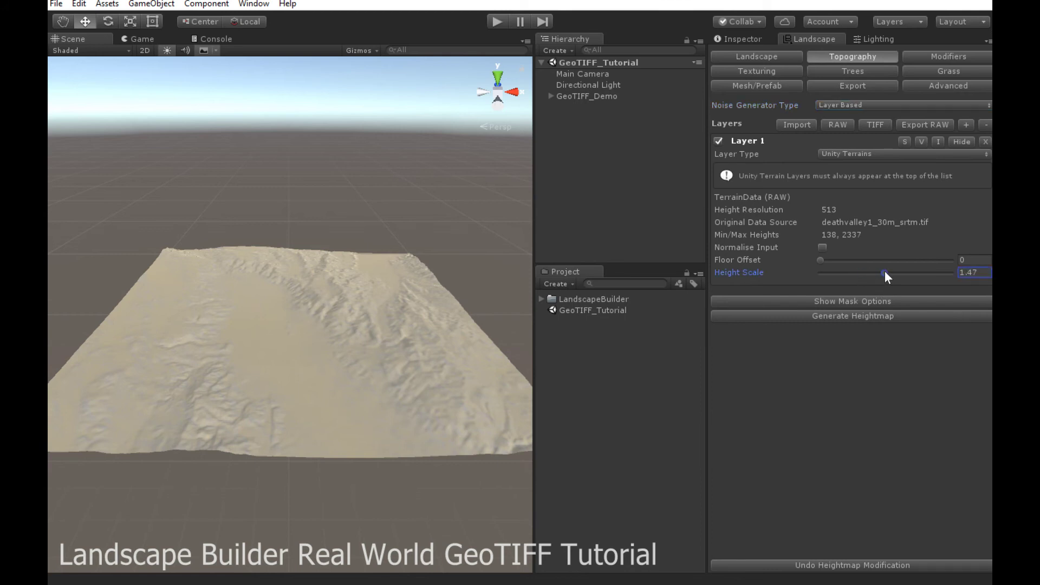
left_click(873, 315)
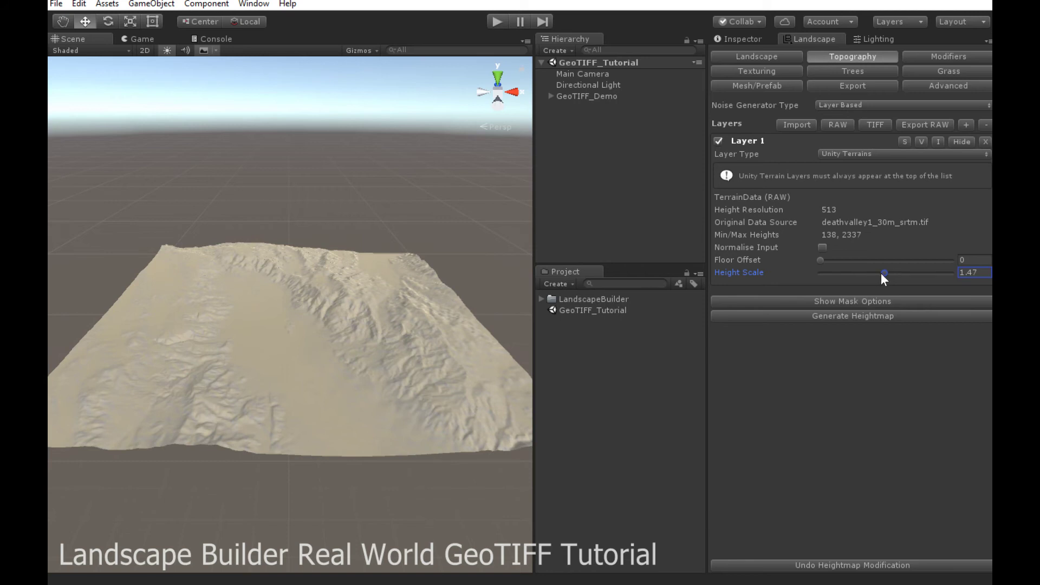
left_click_drag(882, 273, 905, 276)
left_click(871, 317)
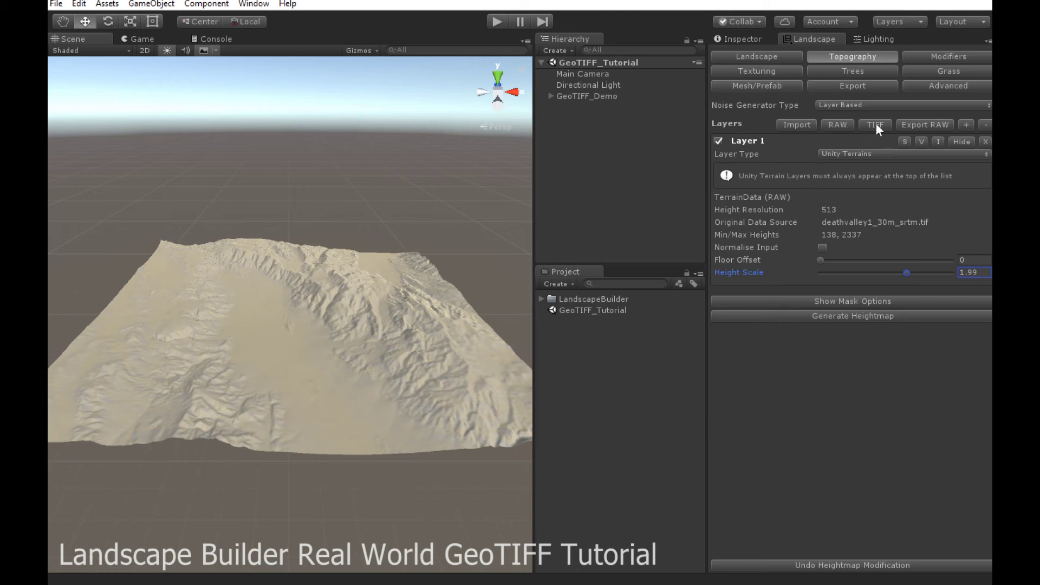
Step: Delete the Death Valley layer and load IllinoisRiver1.tif as the new Layer 1
left_click(984, 142)
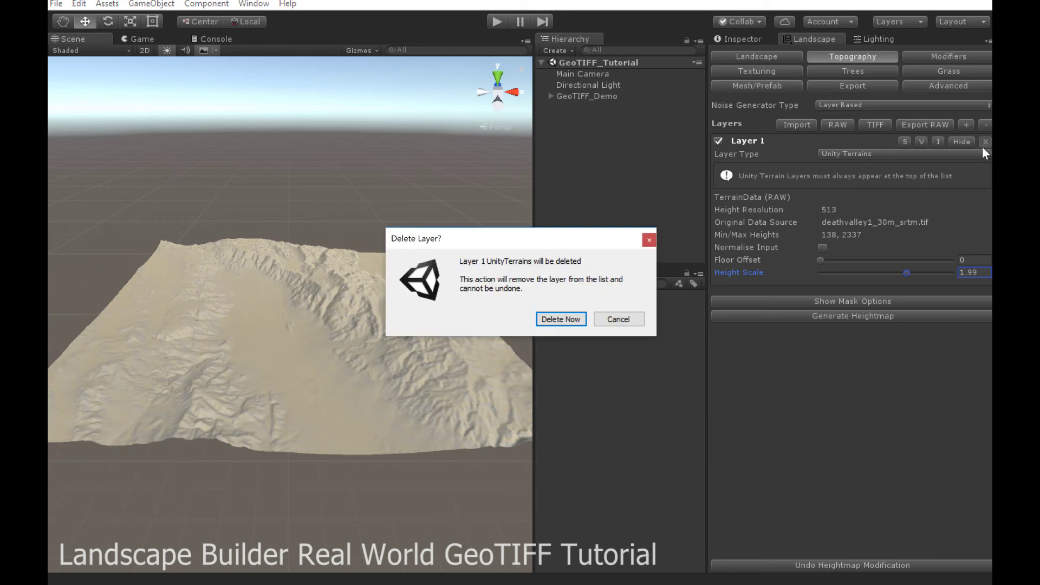
left_click(582, 319)
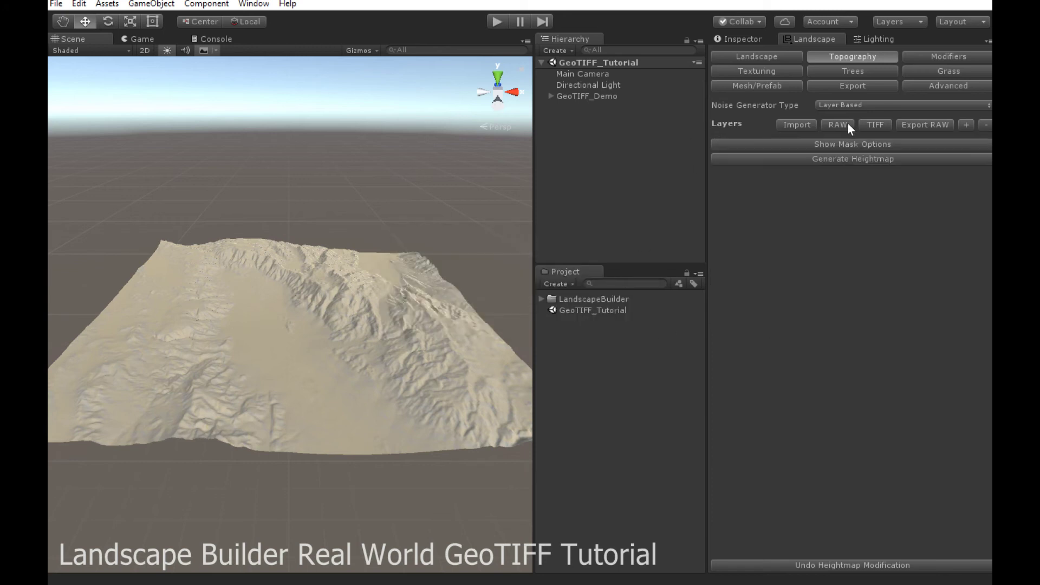
left_click(870, 124)
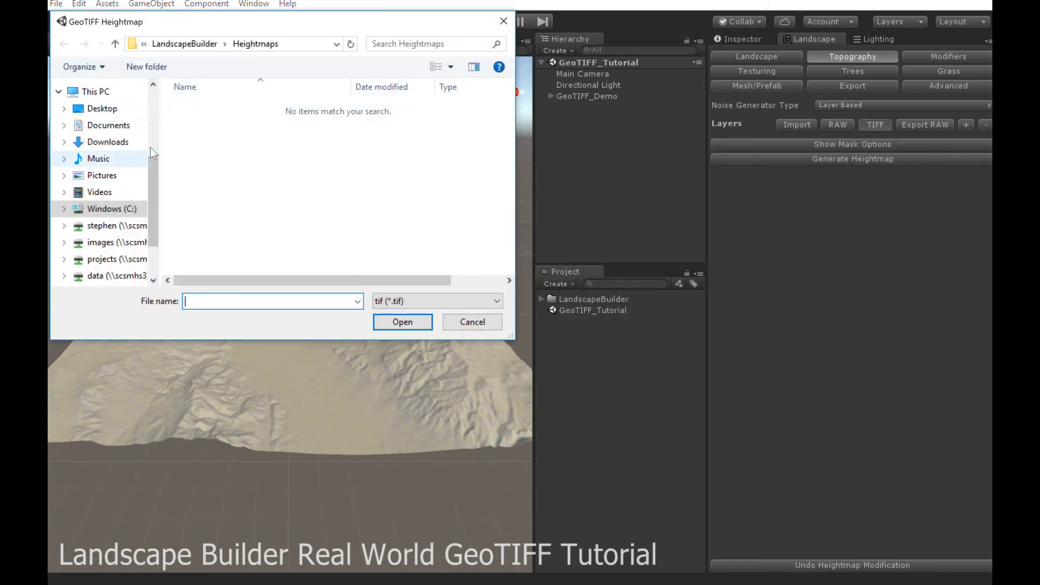
scroll(156, 122, "up", 3)
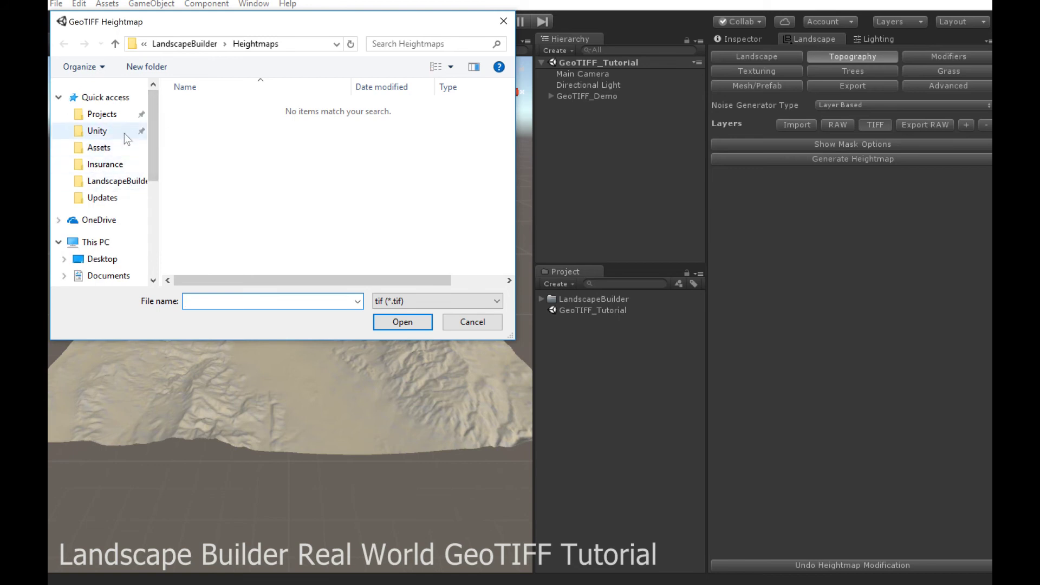
left_click(124, 182)
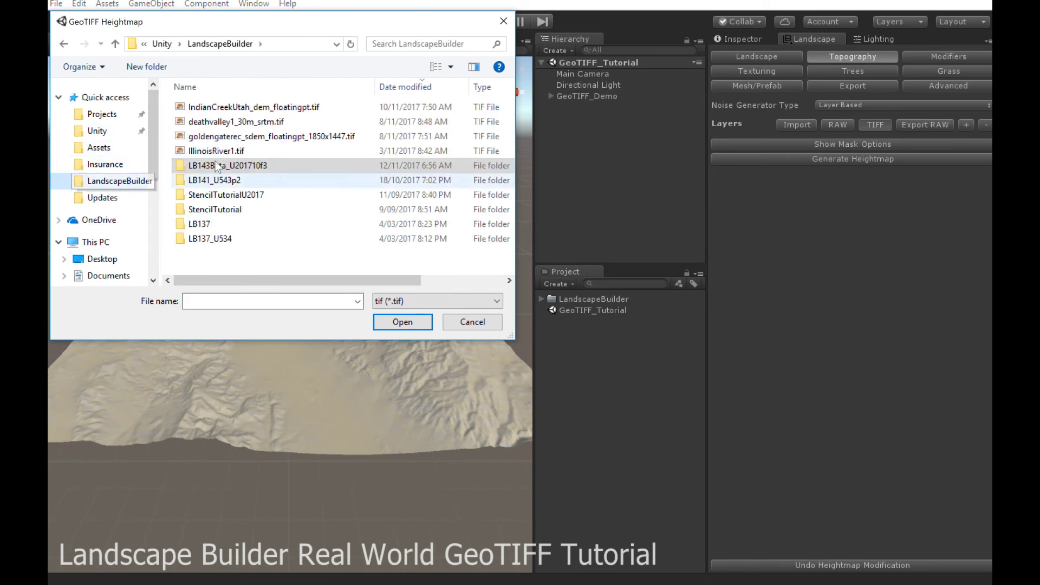
left_click(236, 152)
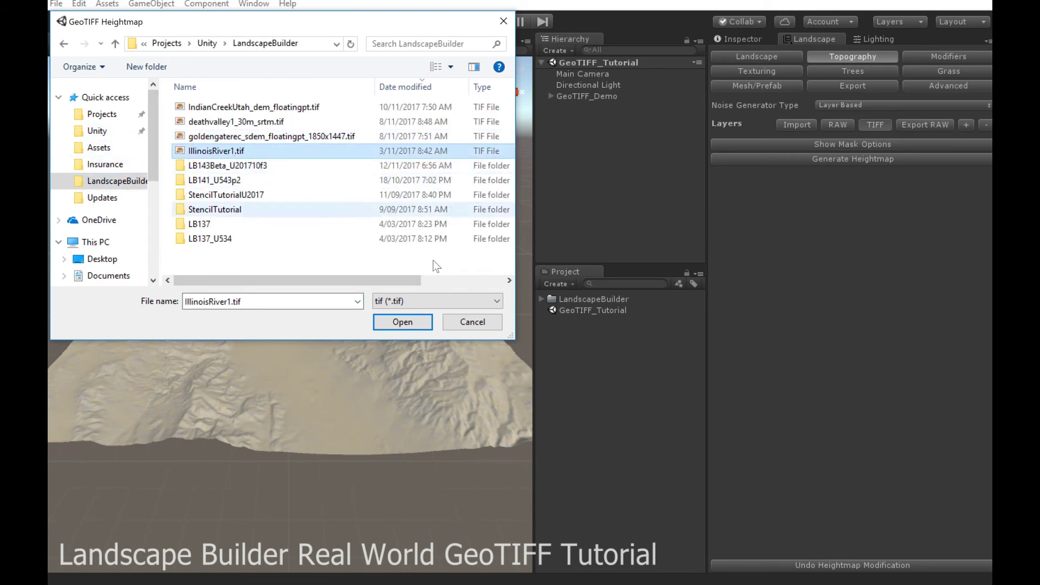
left_click(407, 323)
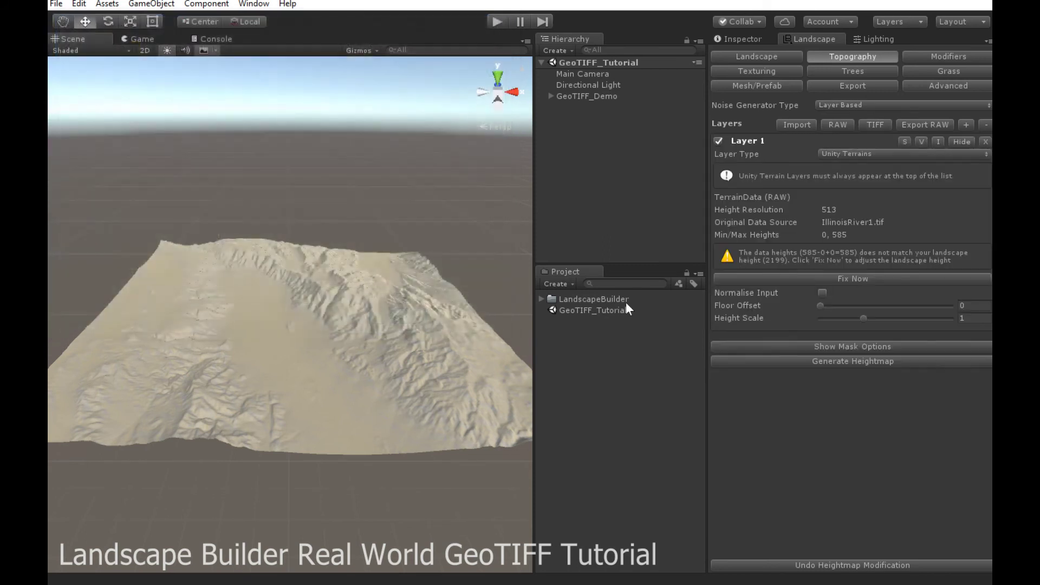
Step: Match the landscape height to the Illinois data and regenerate the terrain with Normalise Input on
left_click(868, 279)
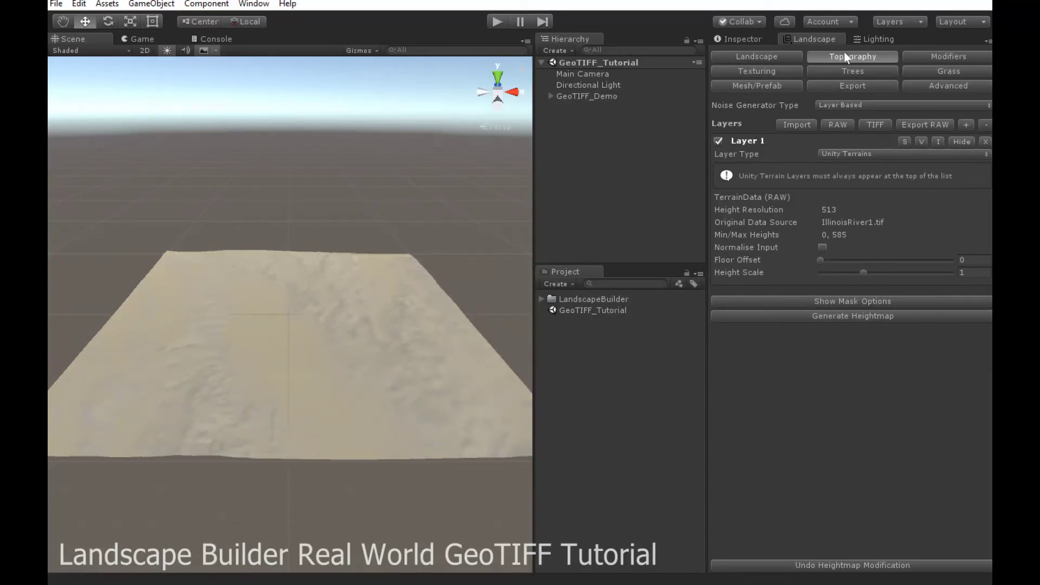
left_click(826, 320)
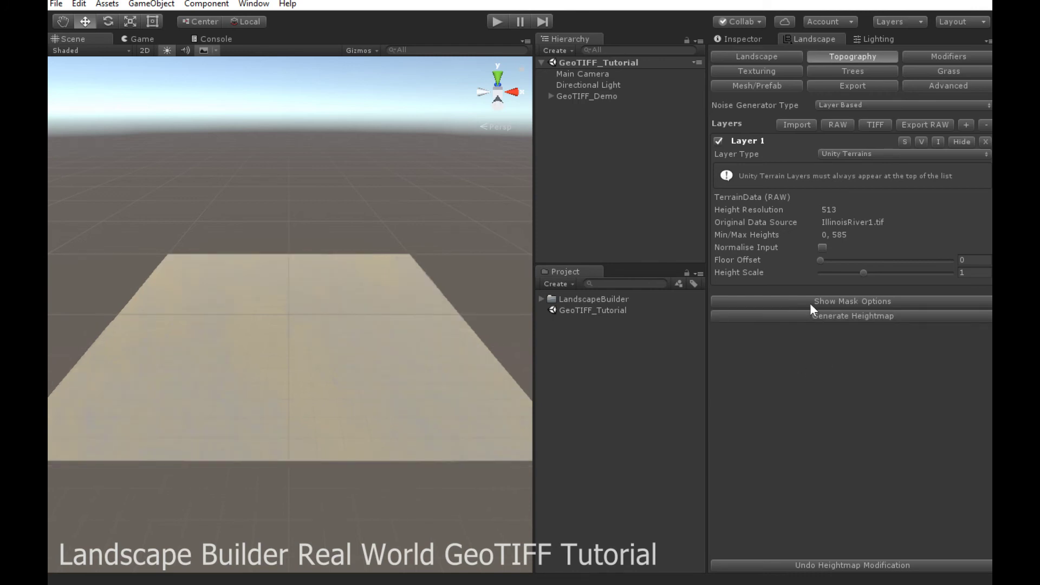
mouse_move(731, 254)
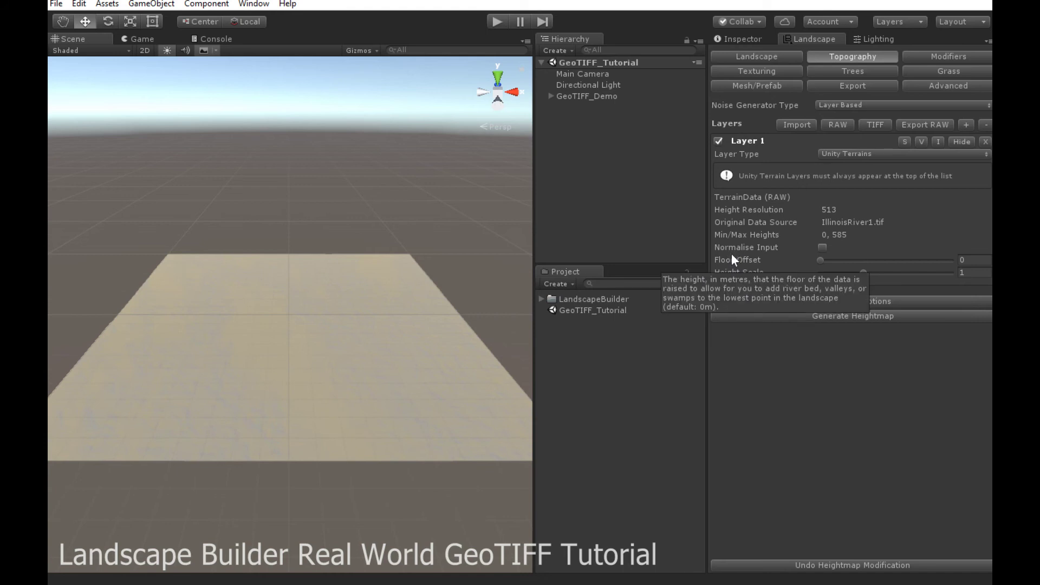
left_click(821, 248)
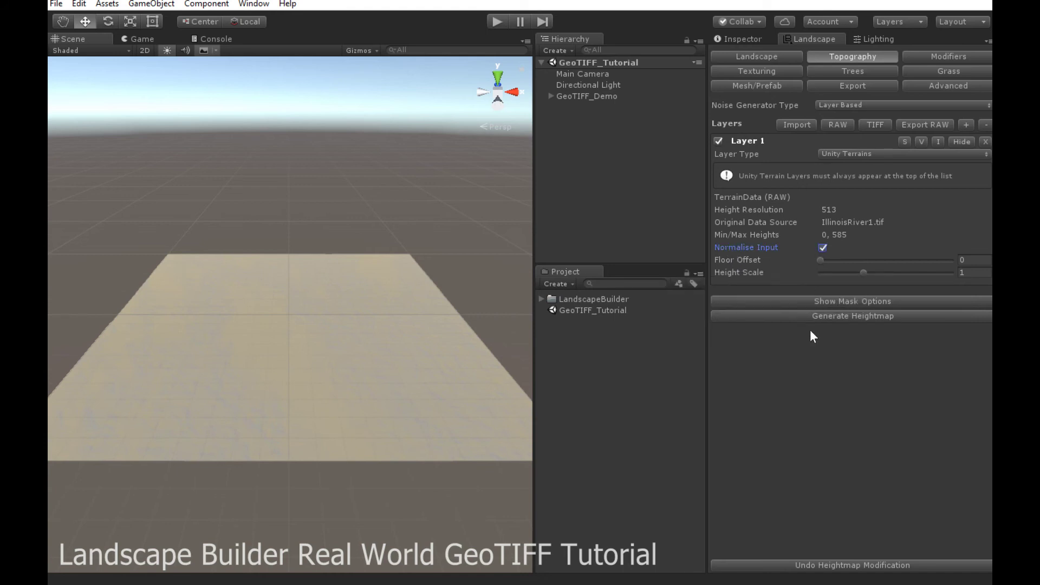
left_click(837, 318)
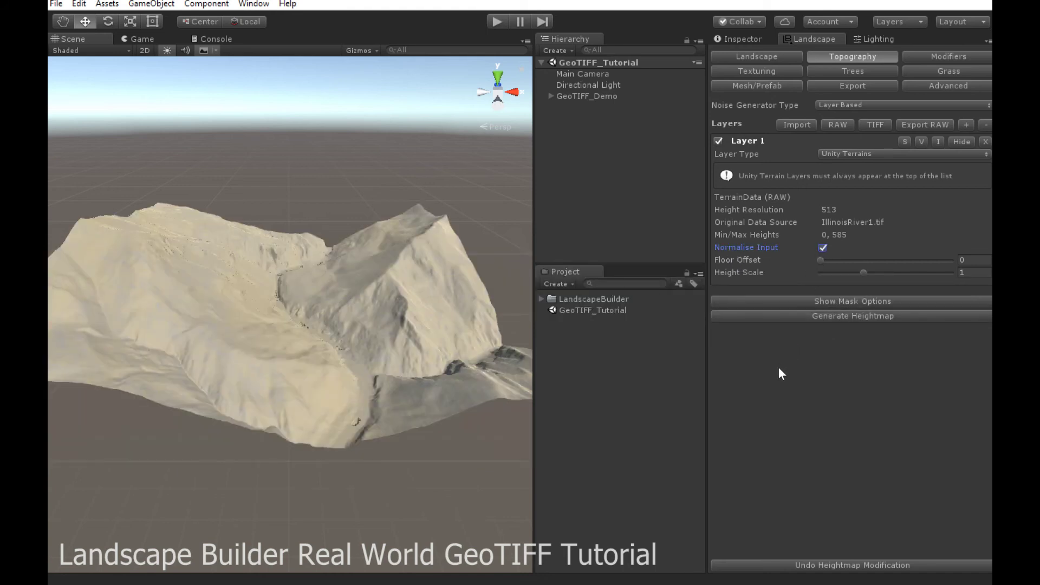
left_click(789, 73)
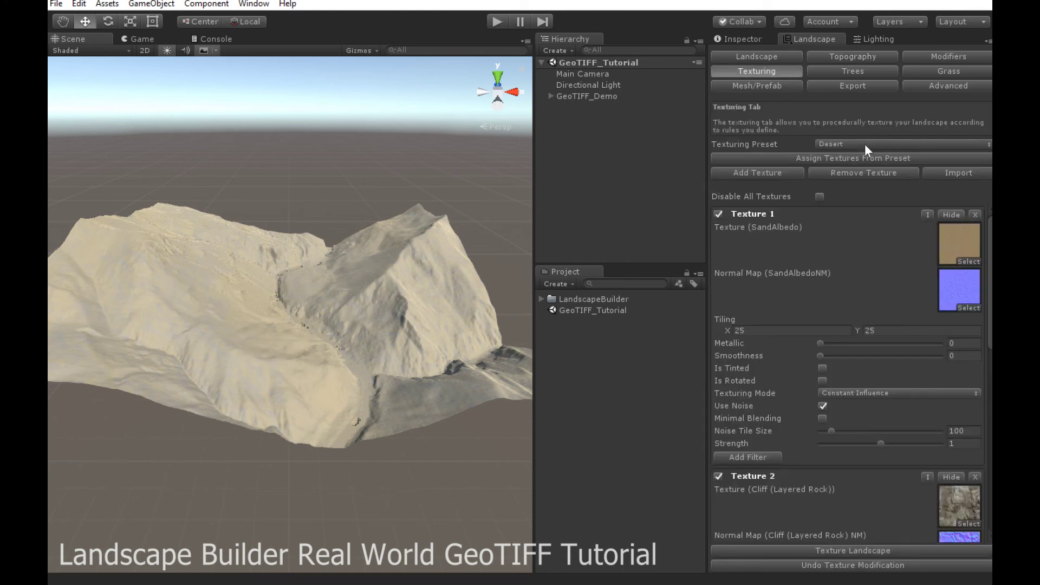
Step: Choose the Hills texturing preset and apply the current textures to the landscape
left_click(864, 144)
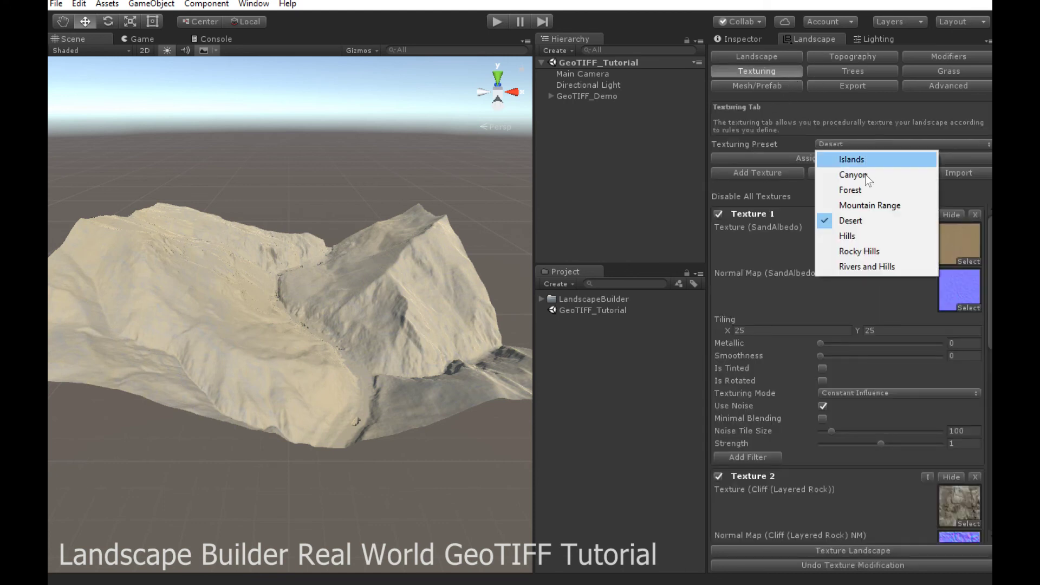
left_click(879, 238)
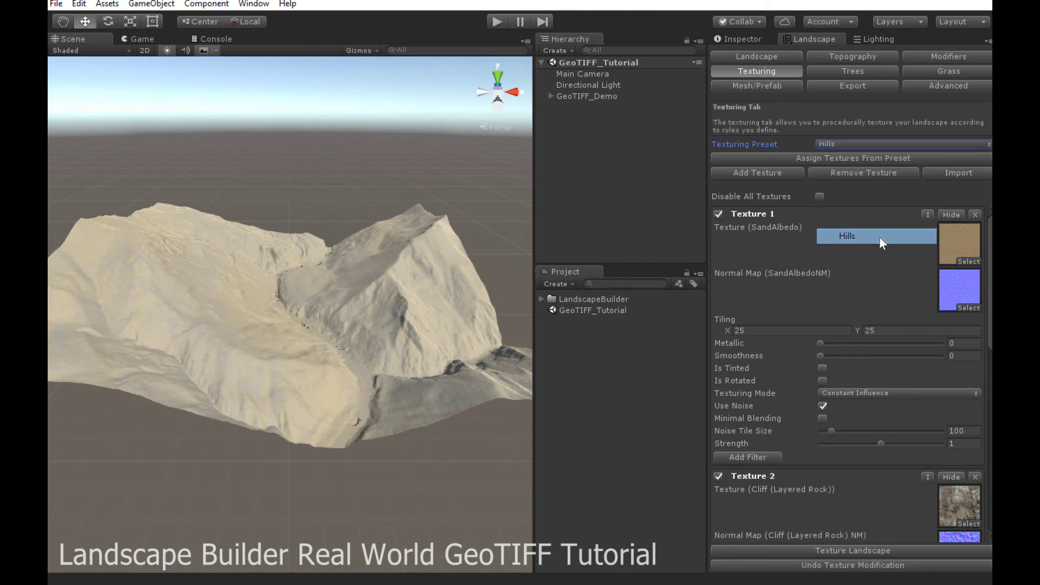
left_click(840, 550)
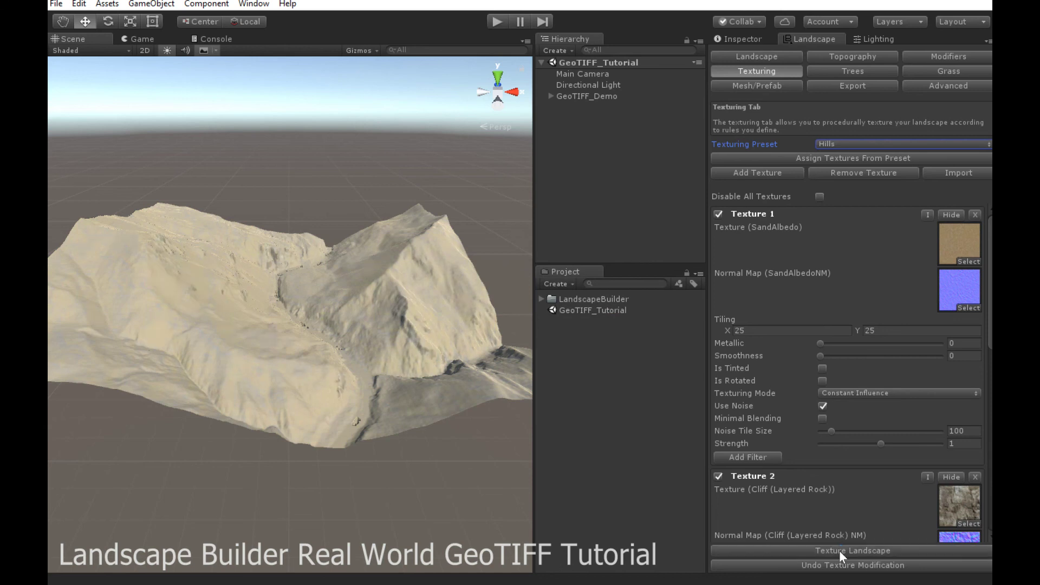
Step: Delete the SandAlbedo, Cliff (Layered Rock) and Rock (Basic) textures
left_click(975, 215)
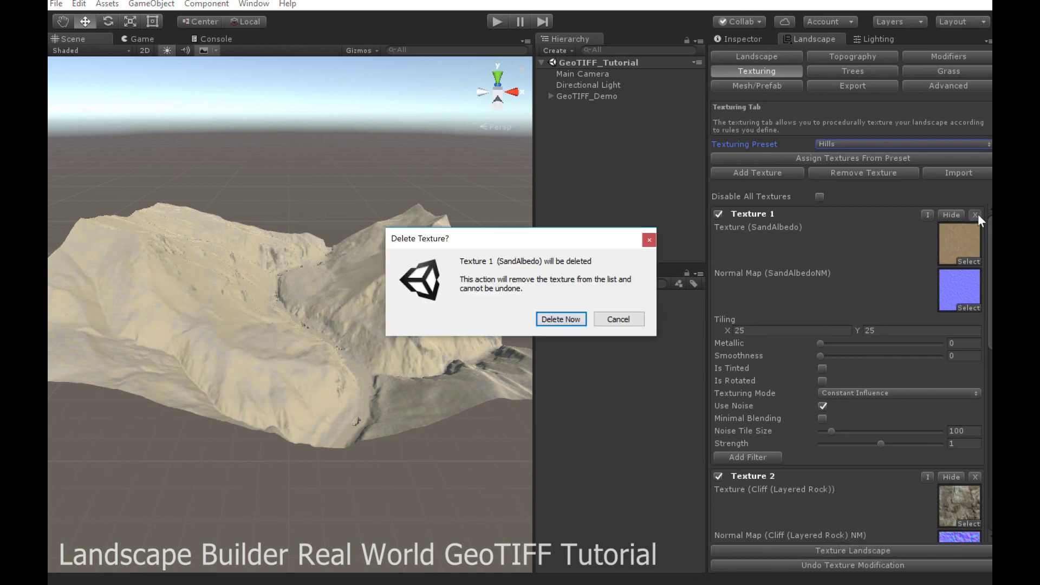
left_click(575, 321)
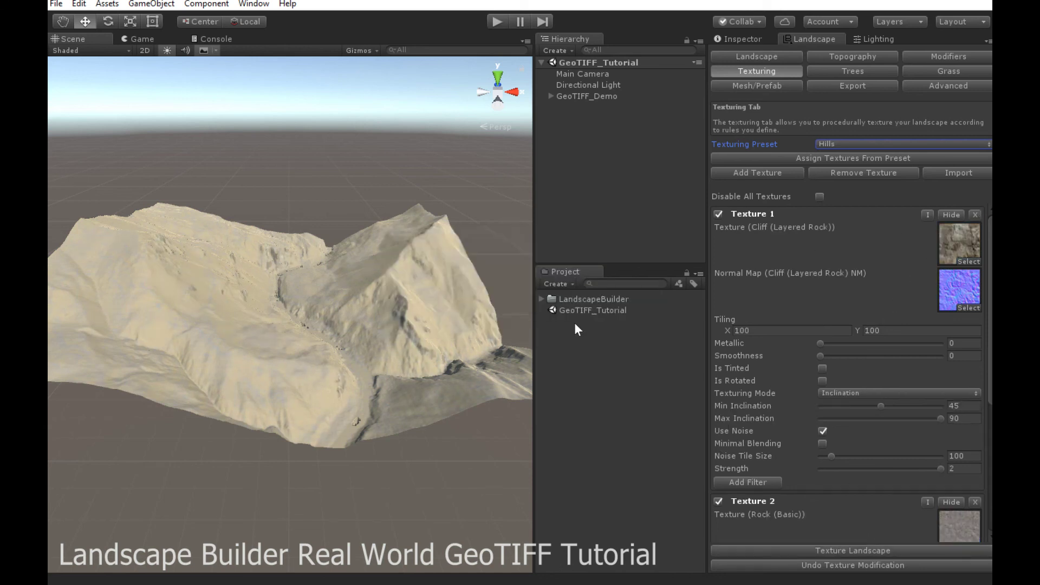
left_click(976, 215)
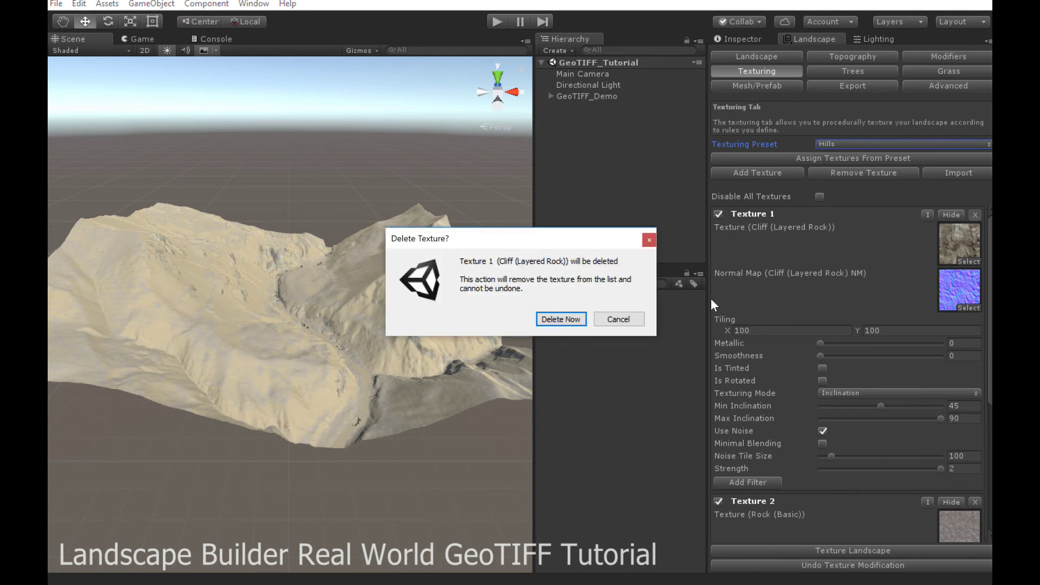
left_click(574, 317)
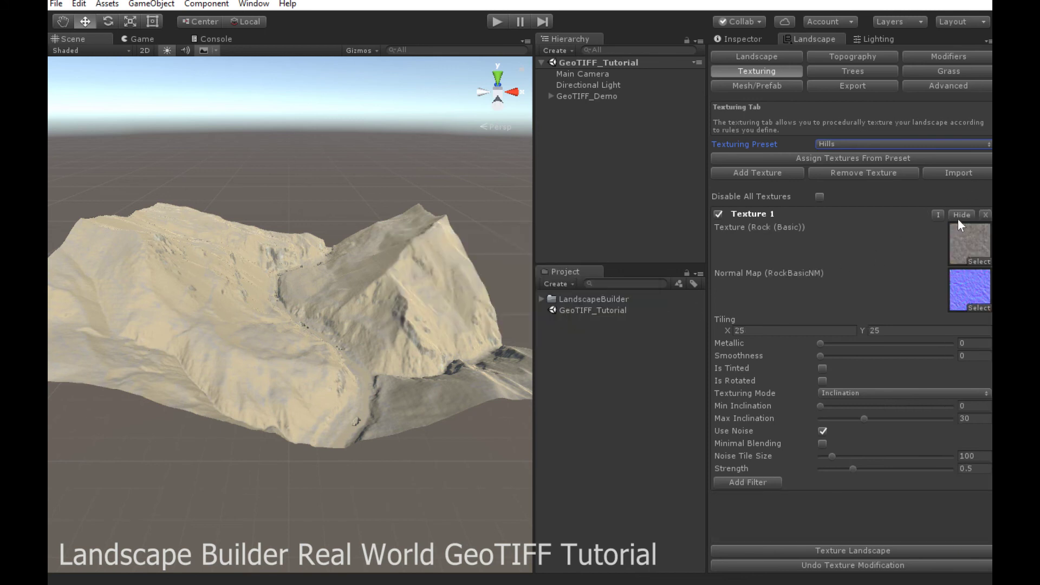
left_click(983, 216)
left_click(544, 319)
Step: Reselect the Hills preset and assign its GrassHillAlbedo and CliffAlbedoSpecular textures
left_click(846, 148)
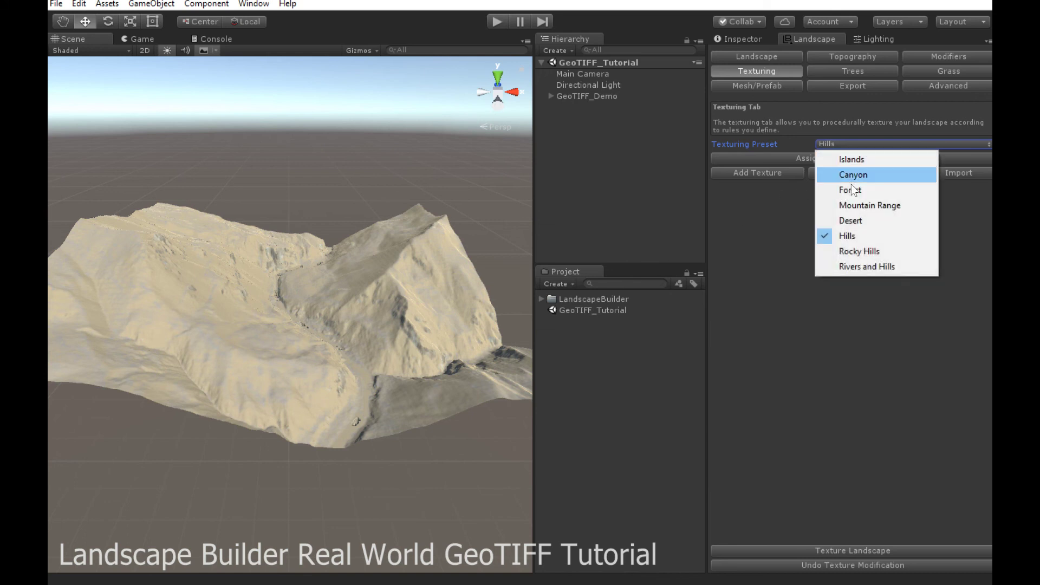
left_click(861, 206)
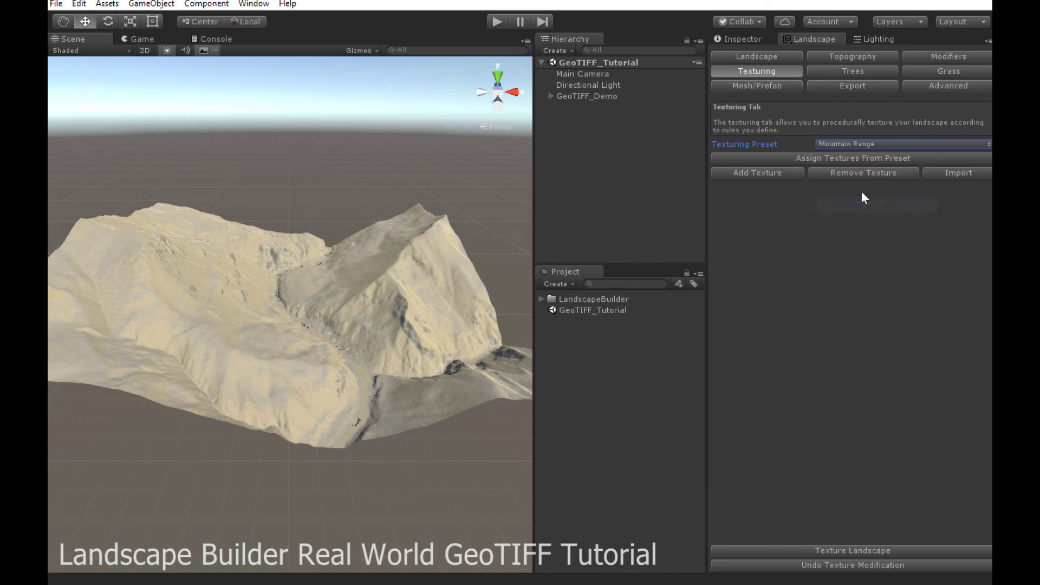
left_click(867, 150)
left_click(860, 236)
left_click(805, 159)
left_click(561, 319)
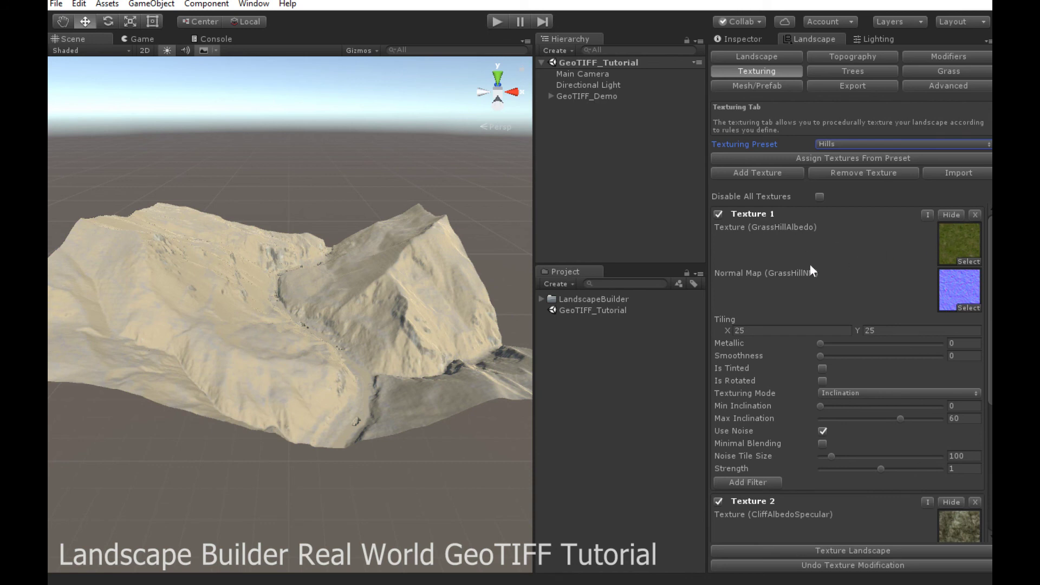
Step: Texture the terrain with grass hills, then add Texture 1 using SandAlbedo with SandAlbedoNM normal map
left_click(885, 550)
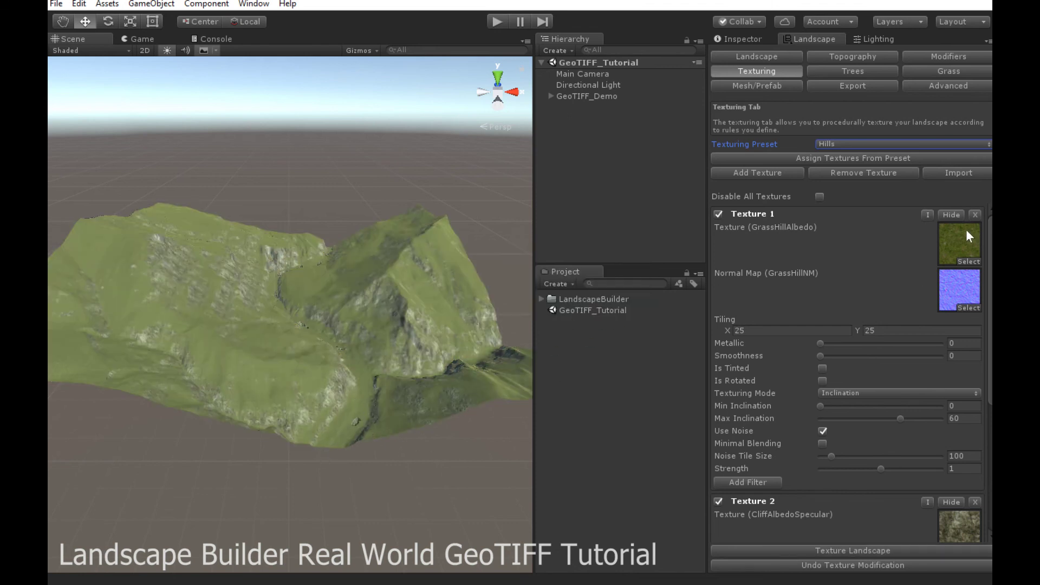
left_click(928, 216)
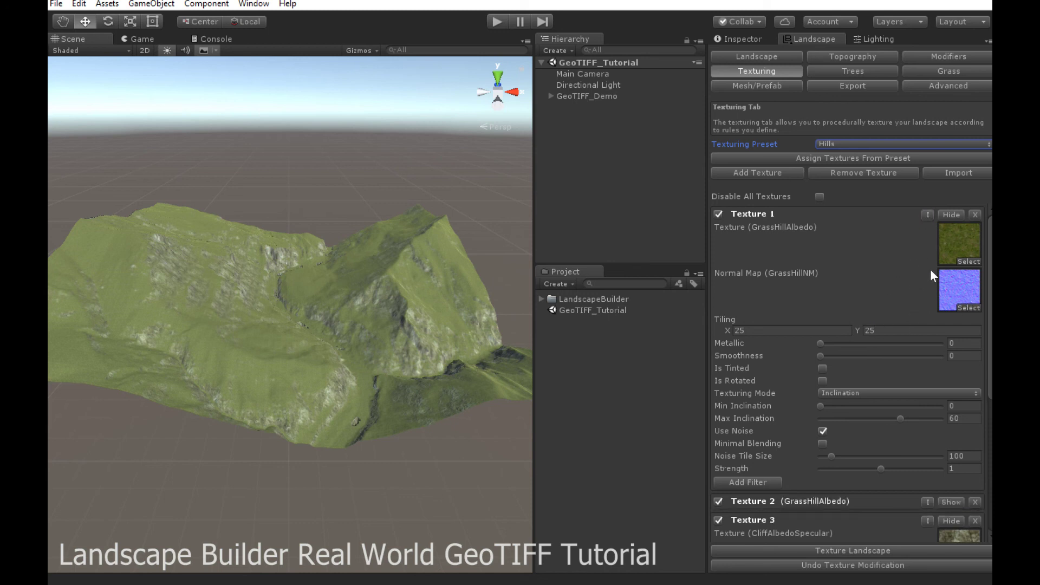
left_click(972, 262)
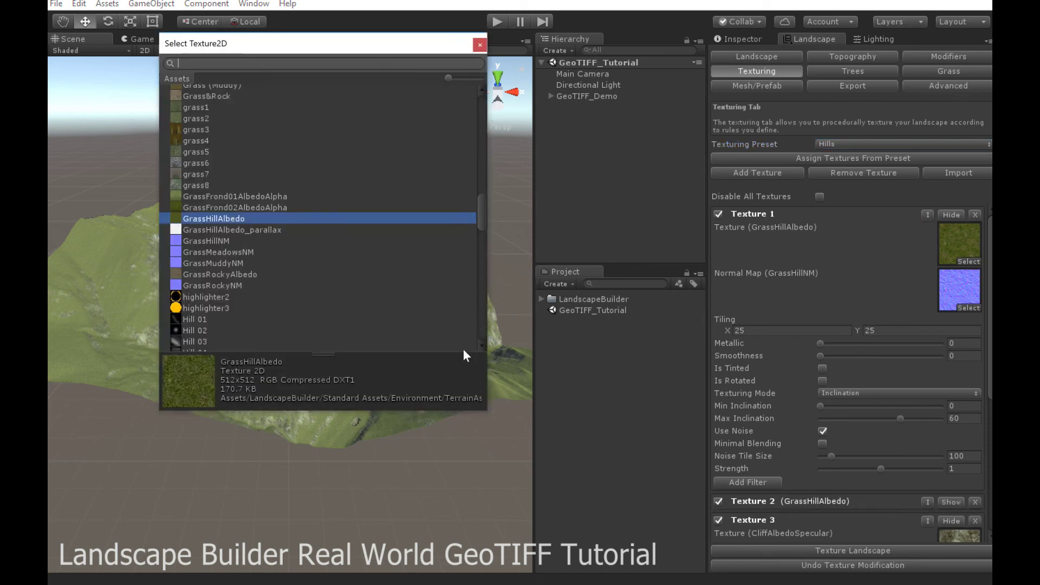
type("san")
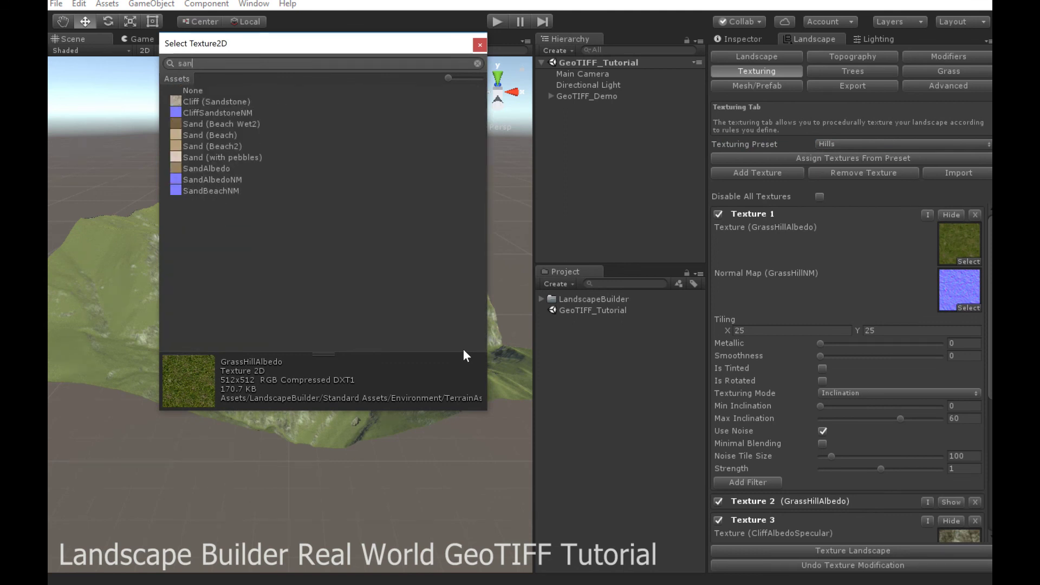
double_click(210, 168)
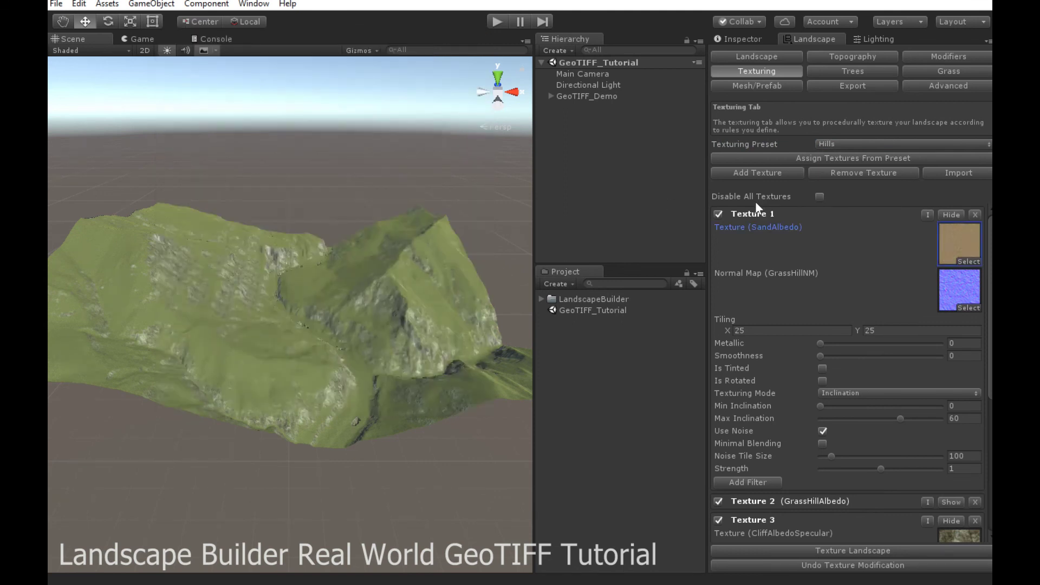
left_click(962, 305)
type("san")
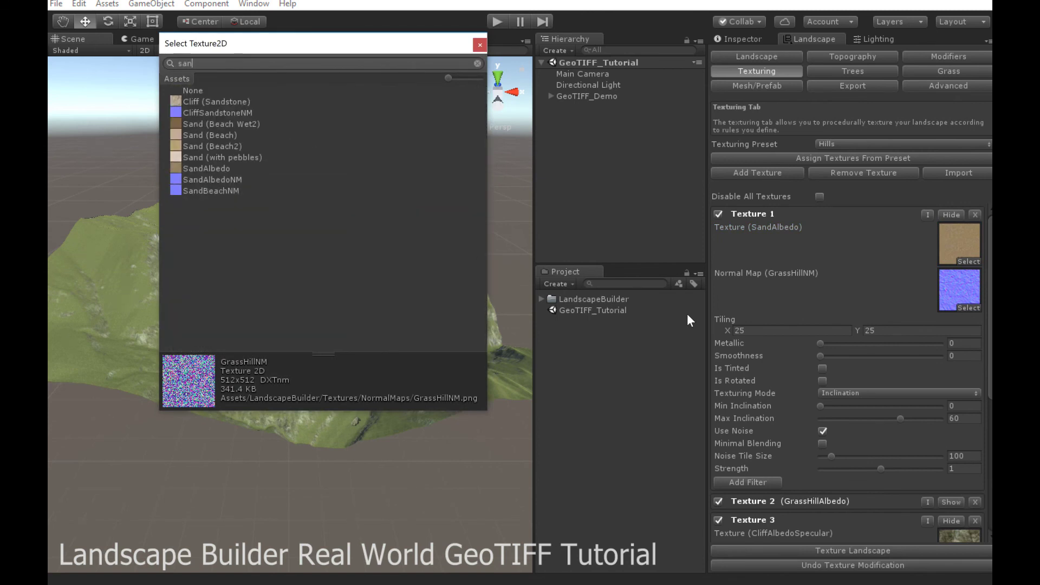
double_click(234, 179)
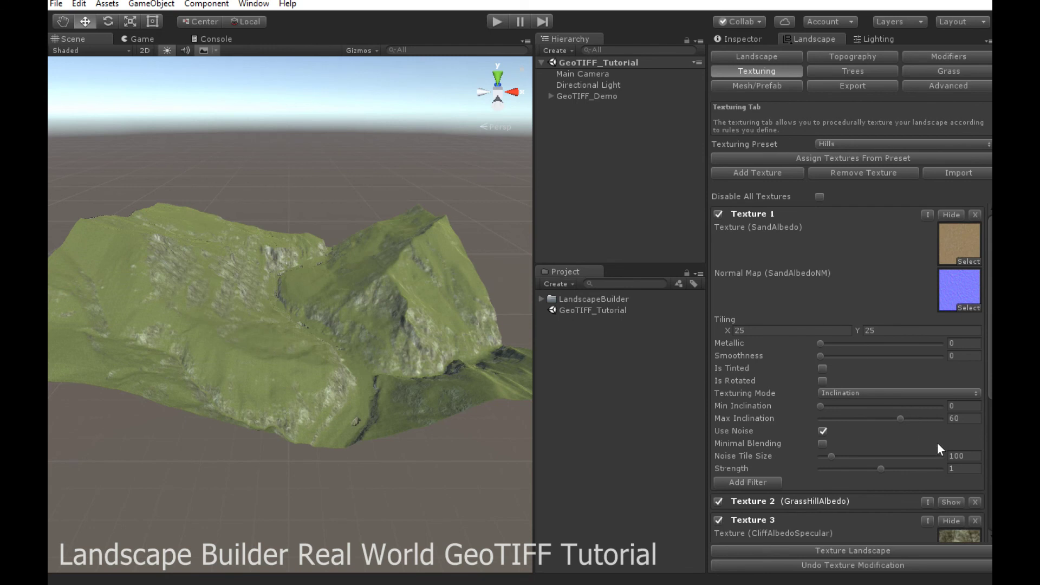
Step: Set Texture 1 to Height And Inclination: heights 0–100, max inclination 15, strength 1.97
left_click(897, 394)
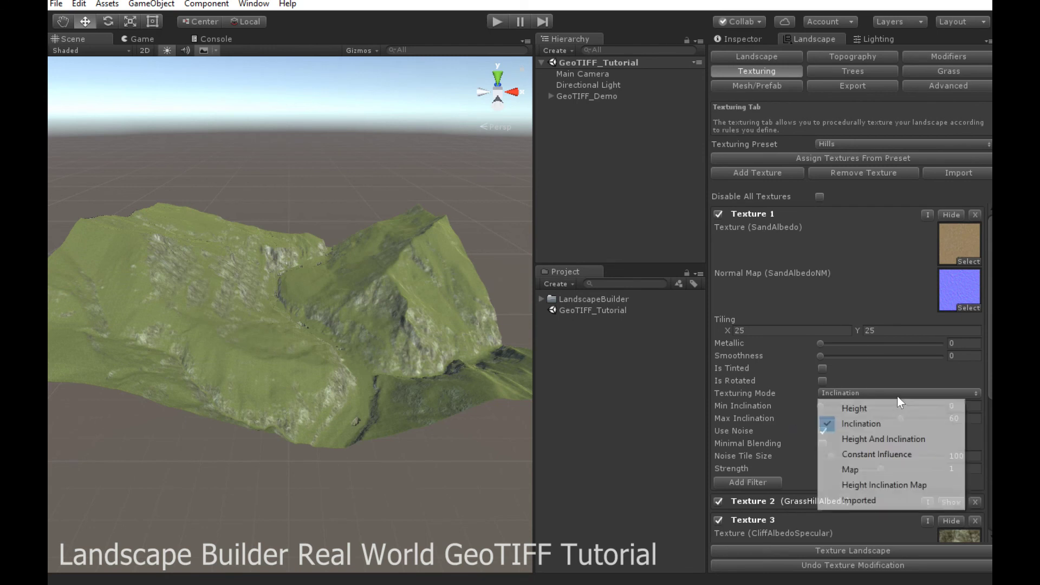
left_click(891, 439)
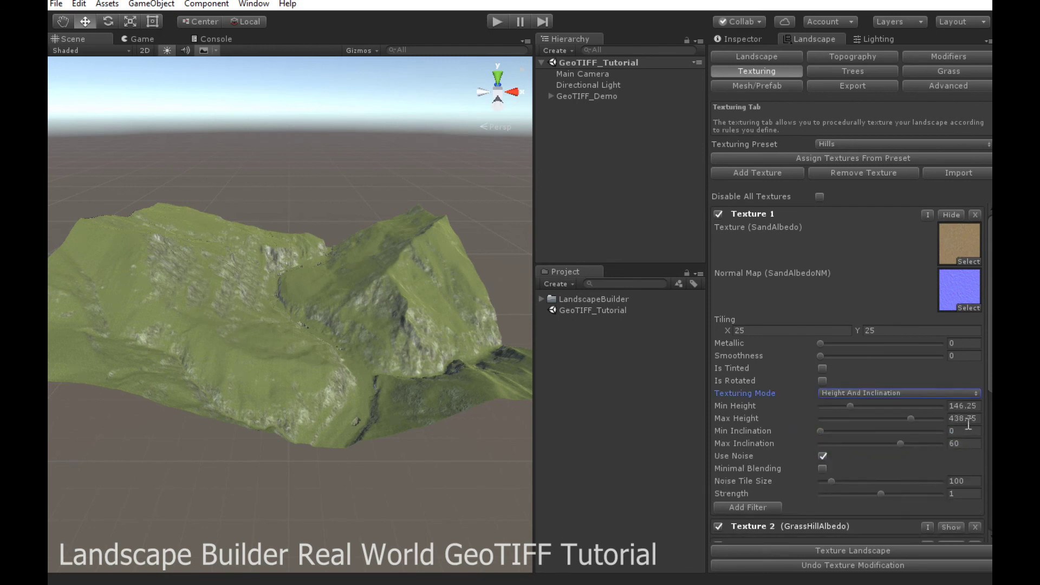
left_click(979, 406)
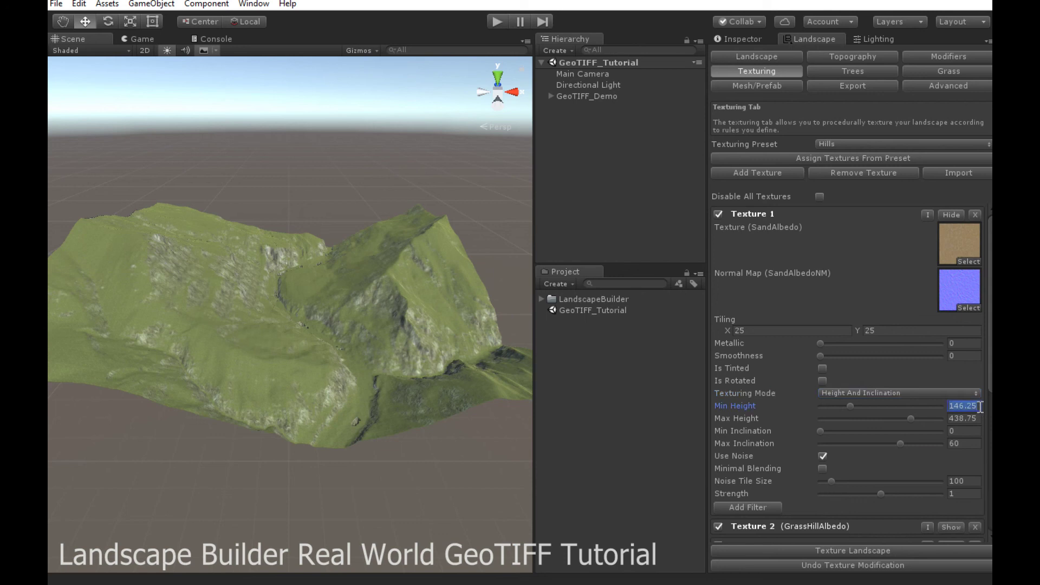
type("0")
key("Tab")
type("100")
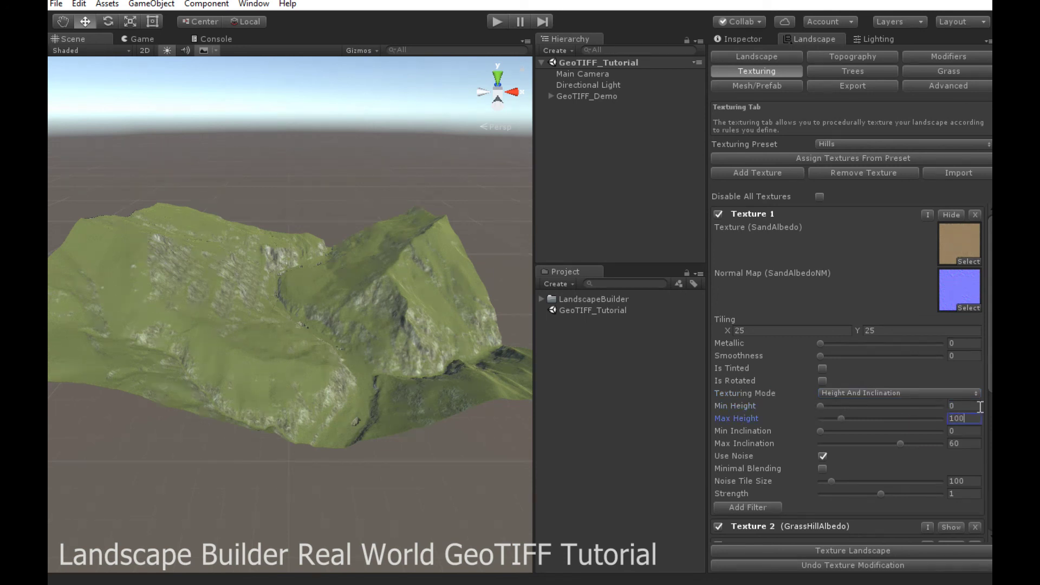
left_click(978, 441)
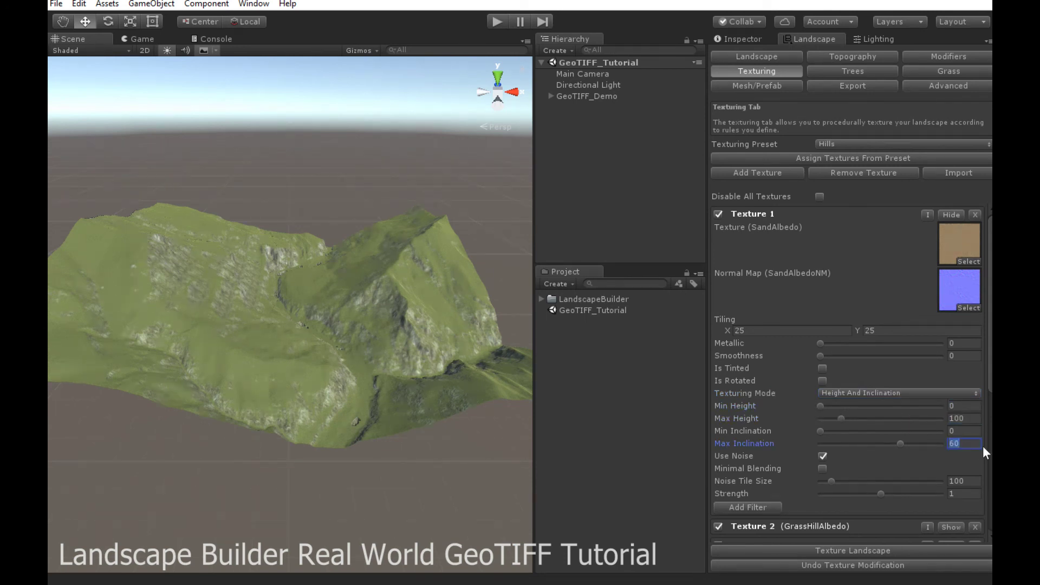
type("15")
left_click_drag(879, 493, 935, 494)
Step: Re-texture the landscape so the new sand layer fills the low valley floor
left_click(848, 552)
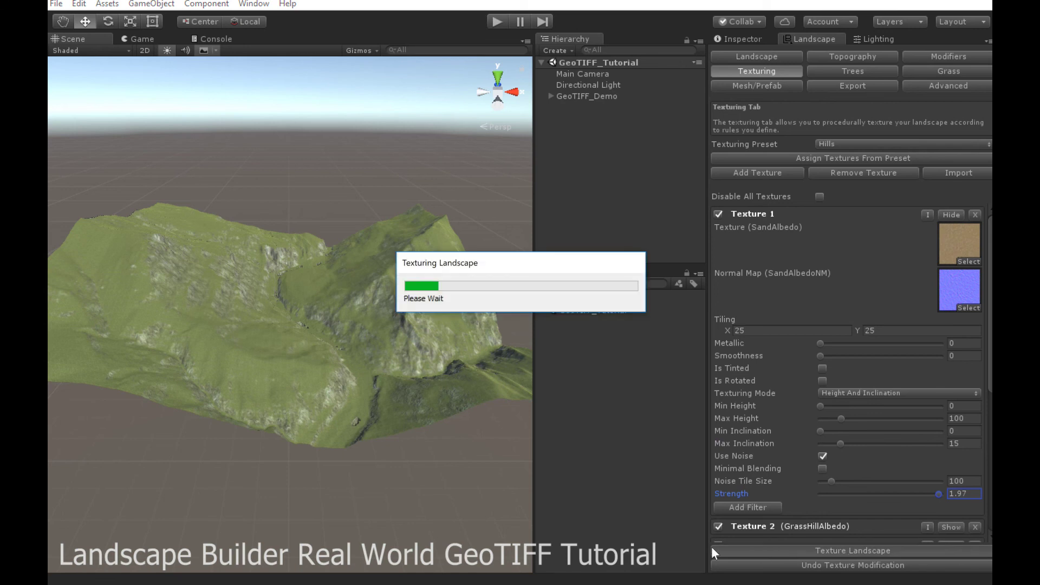